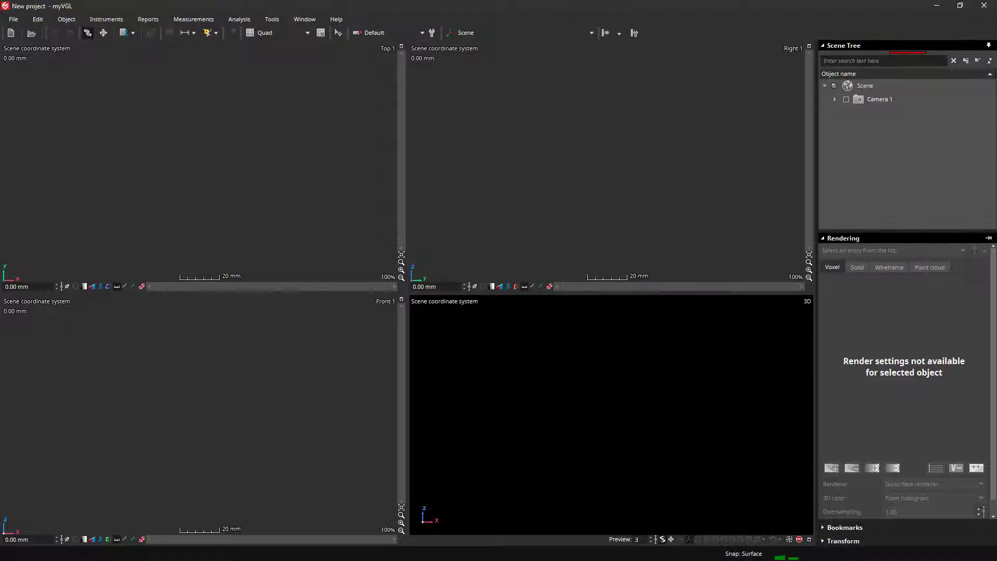
- After cancelling File > Open, drag StrutMount_evaluated.vgl from Explorer onto myVGL
{"action": "left_click", "coordinate": [13, 19]}
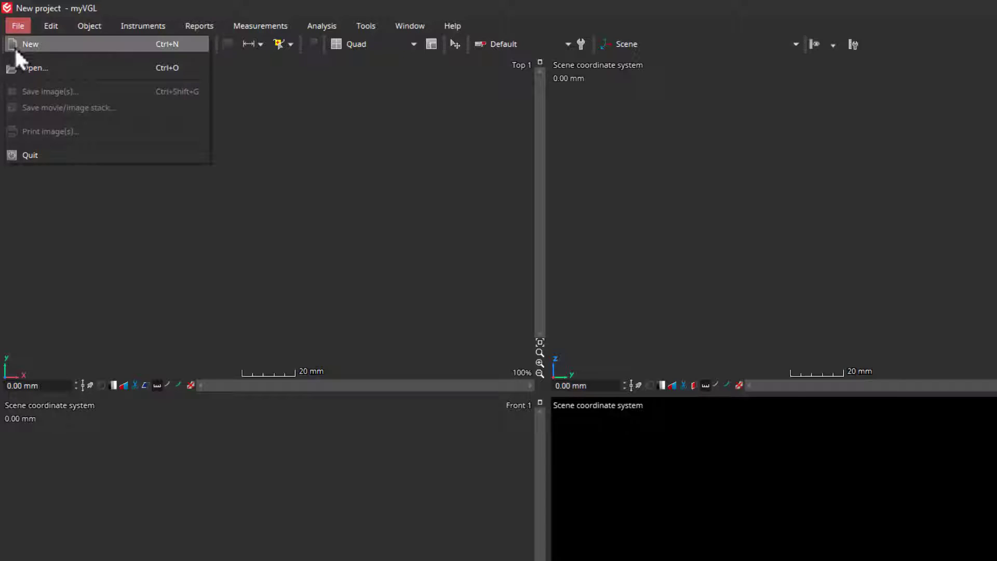
{"action": "left_click", "coordinate": [23, 68]}
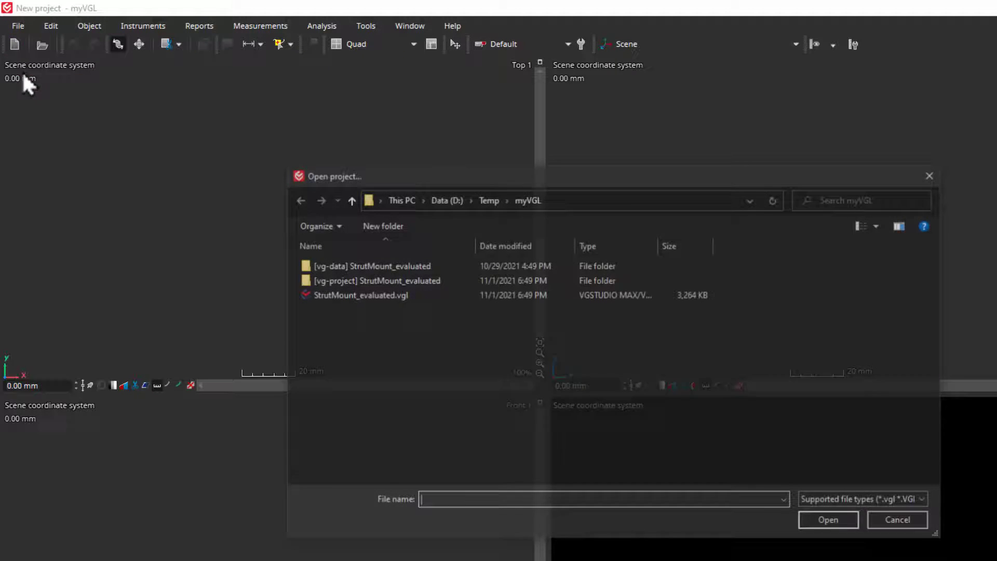
{"action": "left_click", "coordinate": [933, 174]}
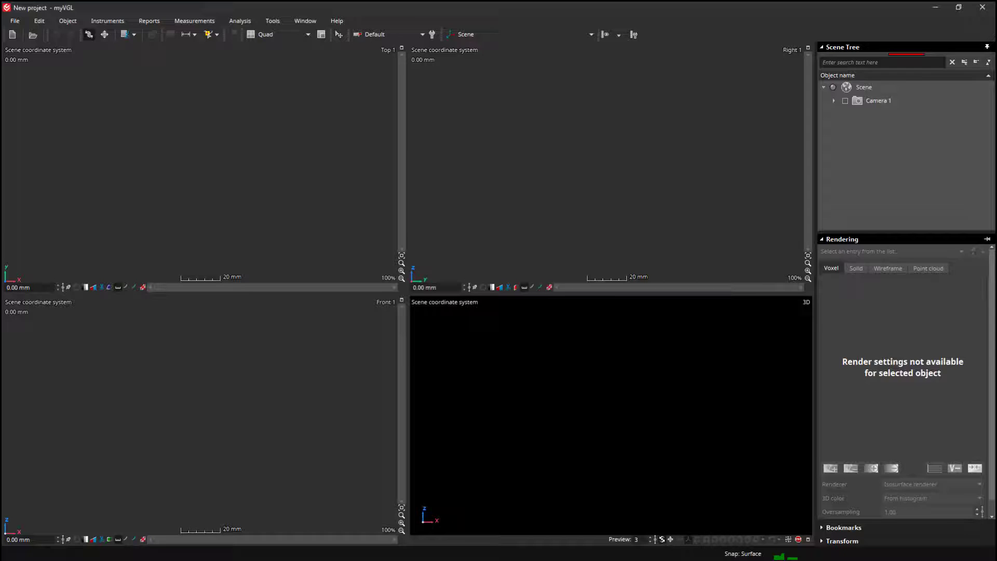
{"action": "left_click_drag", "start_coordinate": [996, 89], "coordinate": [668, 113]}
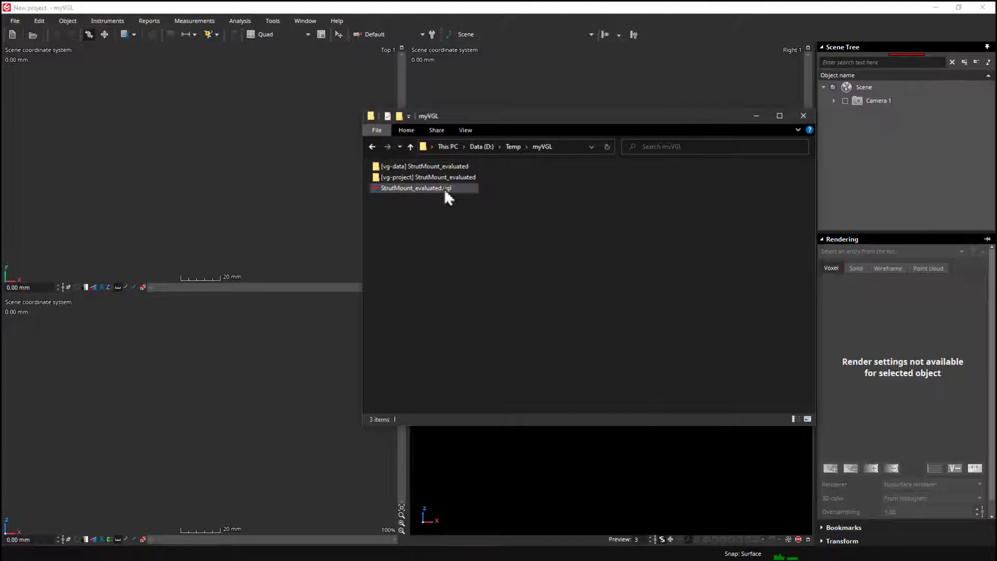
{"action": "left_click_drag", "start_coordinate": [463, 187], "coordinate": [899, 183]}
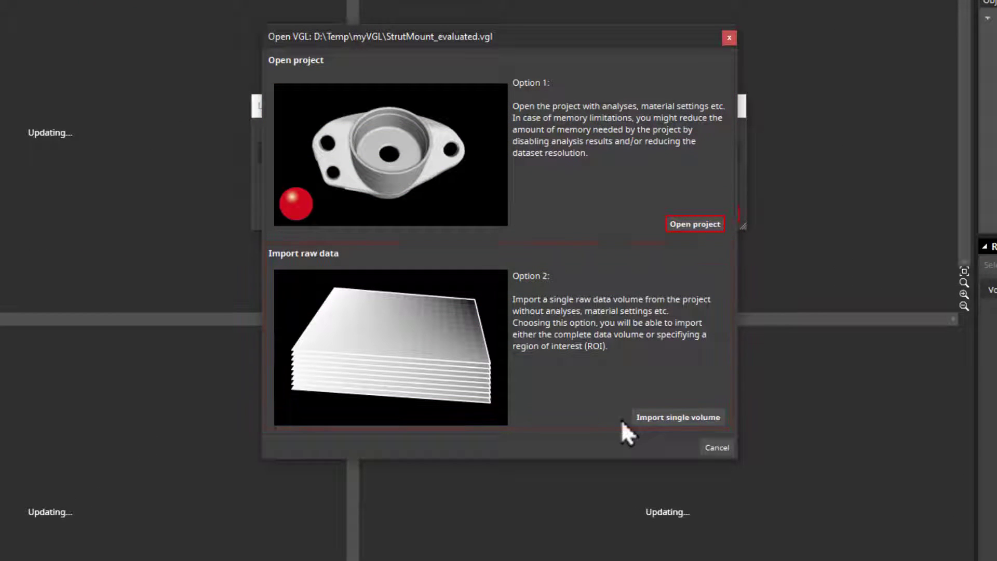
- Choose to open the full StrutMount project and move the Load project dialog higher
{"action": "left_click", "coordinate": [692, 226]}
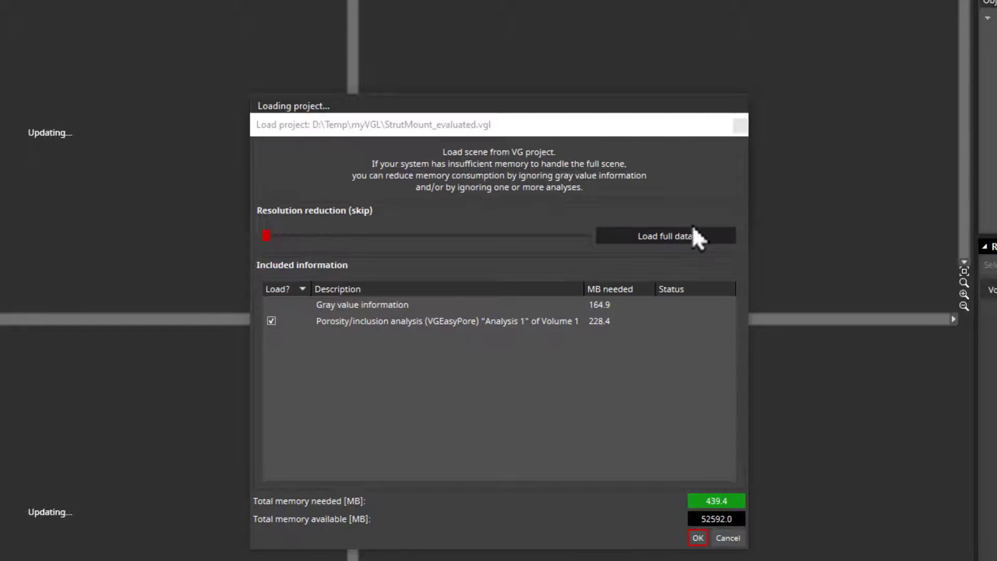
{"action": "left_click_drag", "start_coordinate": [593, 133], "coordinate": [585, 75]}
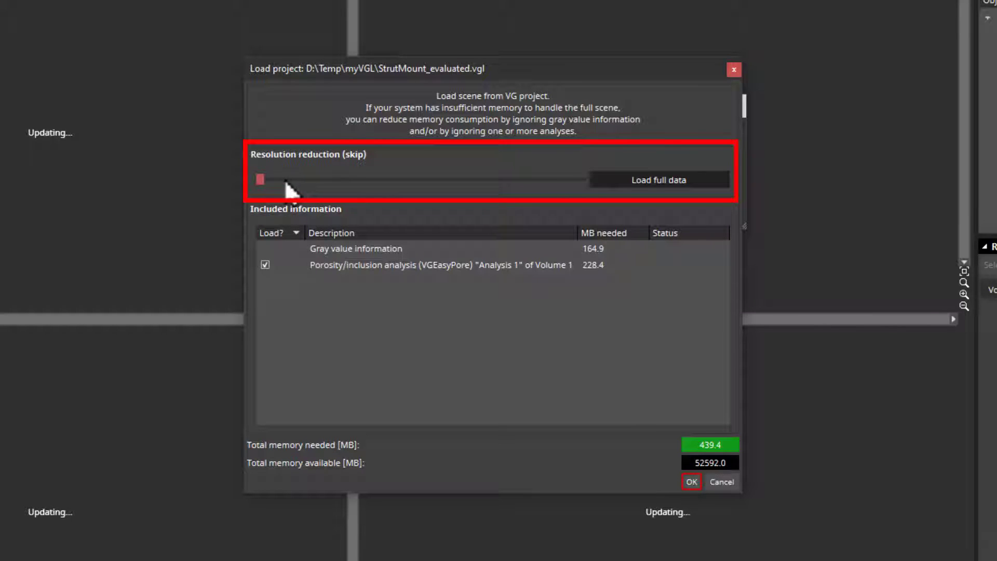
- Compare memory needs at reduced resolutions, then return the slider to Load full data
{"action": "left_click_drag", "start_coordinate": [286, 181], "coordinate": [481, 185]}
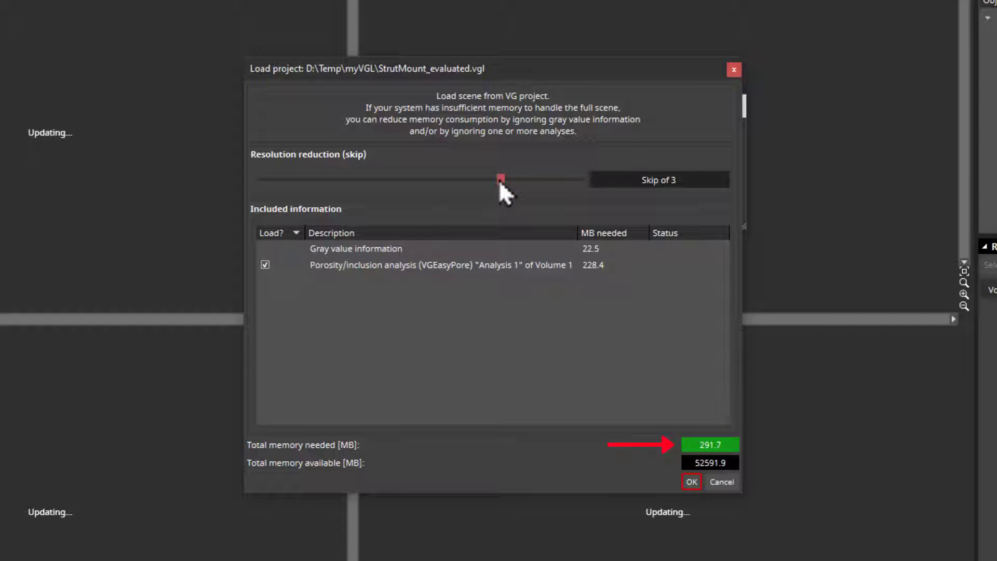
{"action": "left_click_drag", "start_coordinate": [498, 180], "coordinate": [474, 181]}
{"action": "left_click_drag", "start_coordinate": [500, 180], "coordinate": [574, 180]}
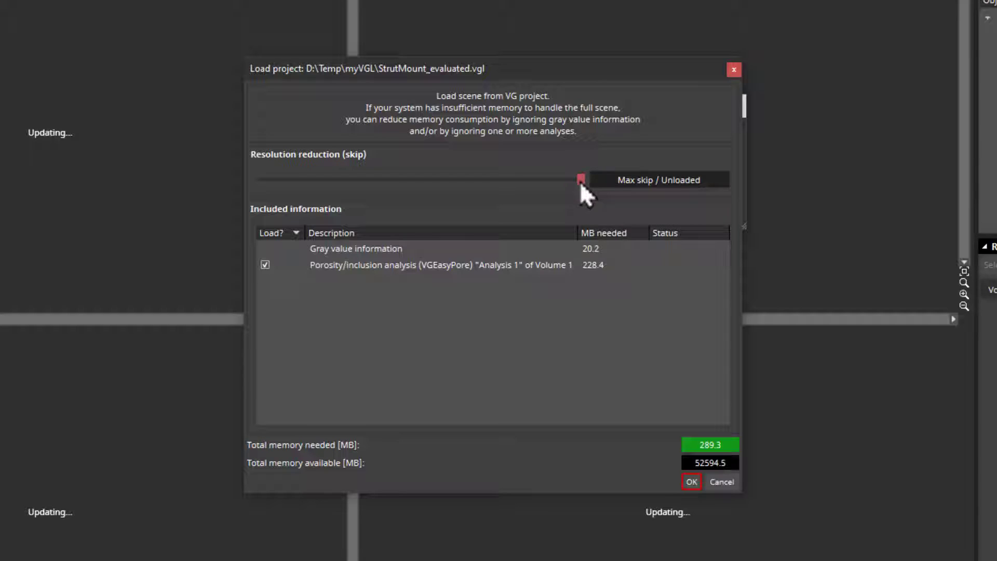
{"action": "left_click_drag", "start_coordinate": [580, 182], "coordinate": [254, 197]}
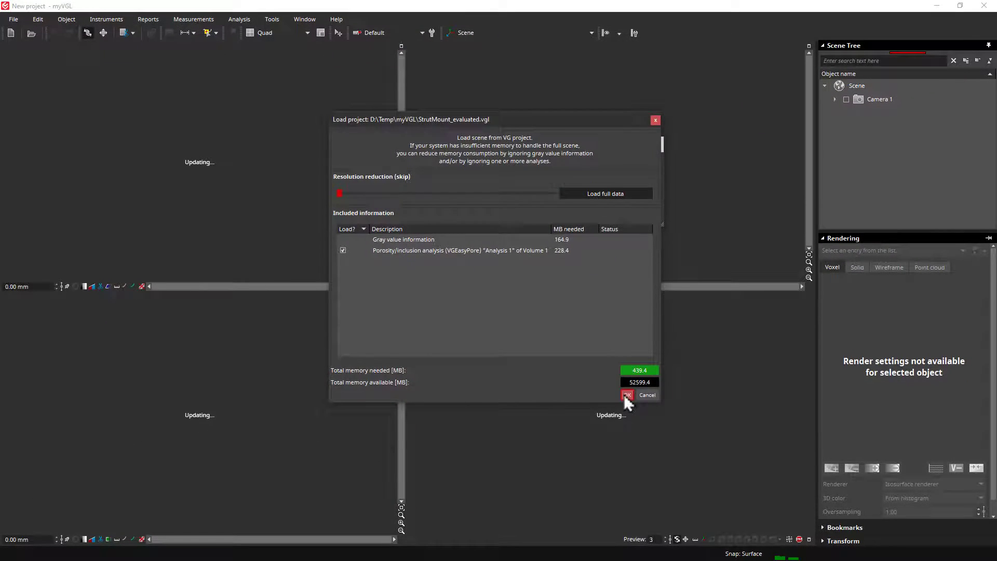
- Confirm loading, then activate the Front, Right and Top views and slightly rotate the 3D part
{"action": "left_click", "coordinate": [626, 394]}
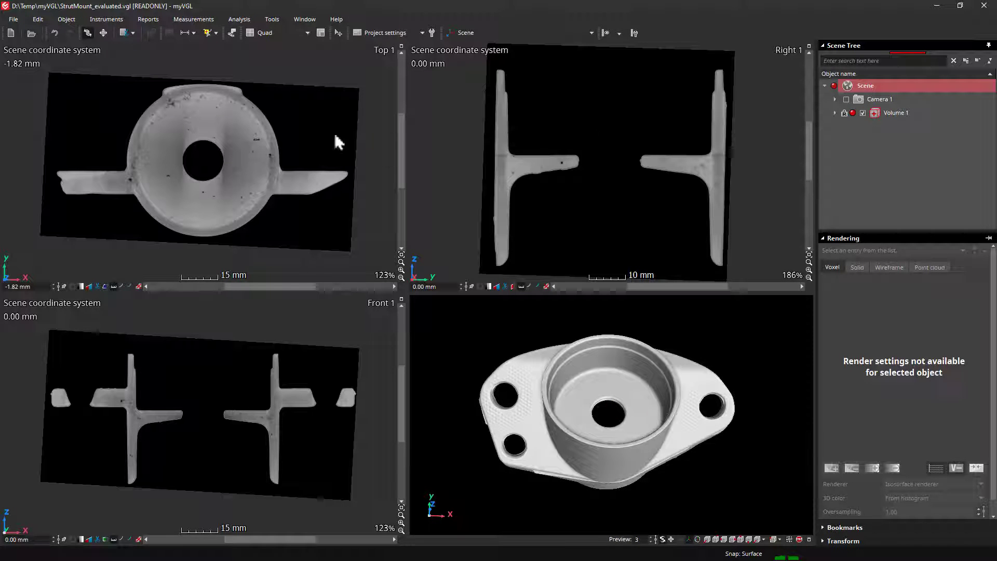
{"action": "left_click", "coordinate": [283, 388]}
{"action": "left_click", "coordinate": [493, 225]}
{"action": "left_click_drag", "start_coordinate": [602, 341], "coordinate": [609, 350]}
{"action": "left_click", "coordinate": [312, 196]}
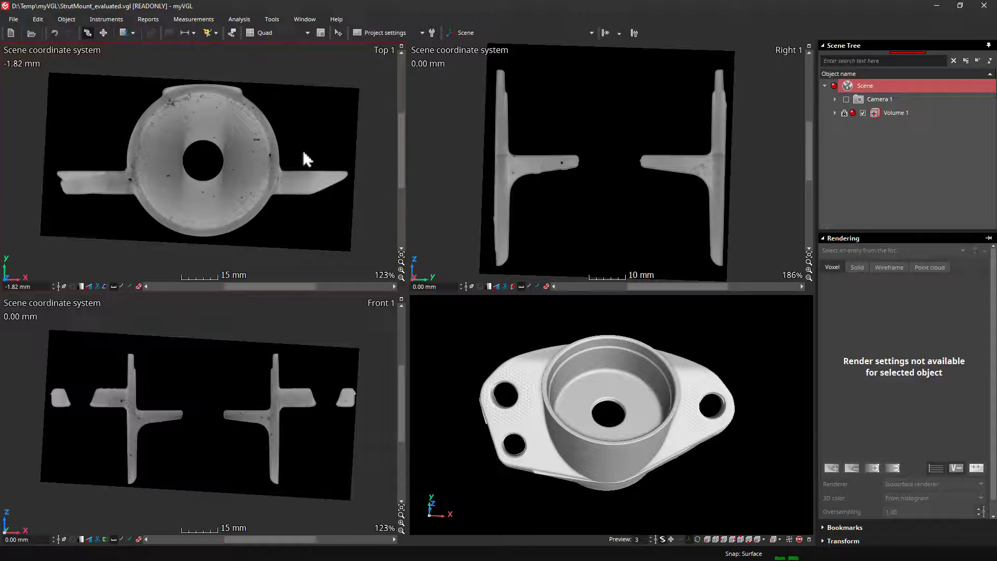
- Move the Top slice down to -3.67 mm with the mouse wheel
{"action": "scroll", "coordinate": [303, 152], "scroll_direction": "up", "scroll_amount": 5}
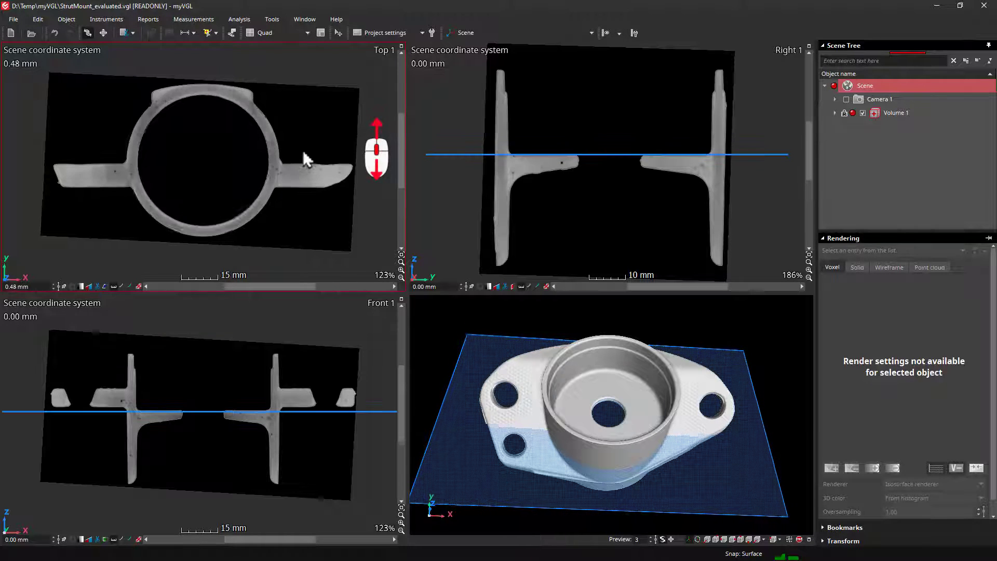
{"action": "scroll", "coordinate": [303, 152], "scroll_direction": "down", "scroll_amount": 5}
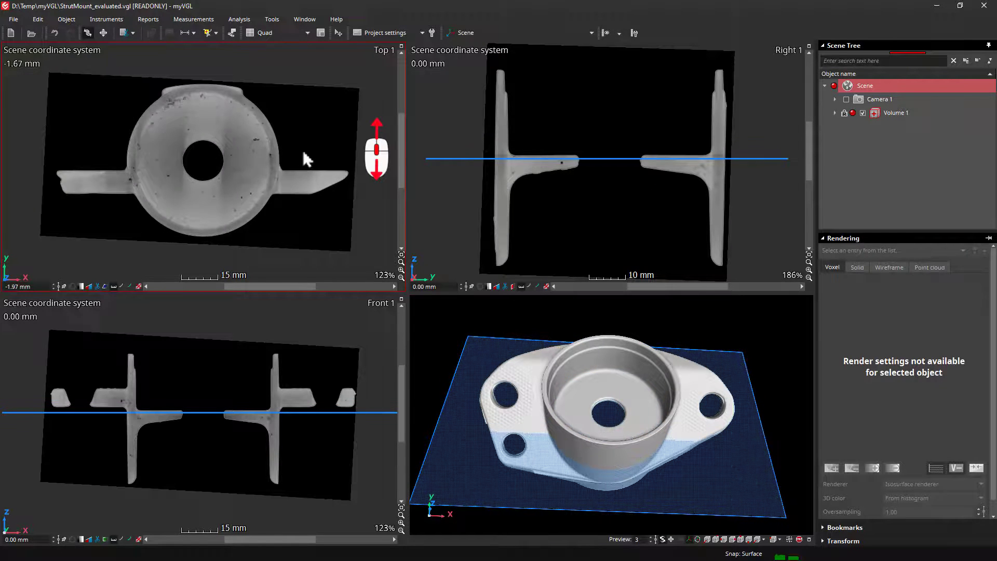
{"action": "scroll", "coordinate": [303, 152], "scroll_direction": "down", "scroll_amount": 4}
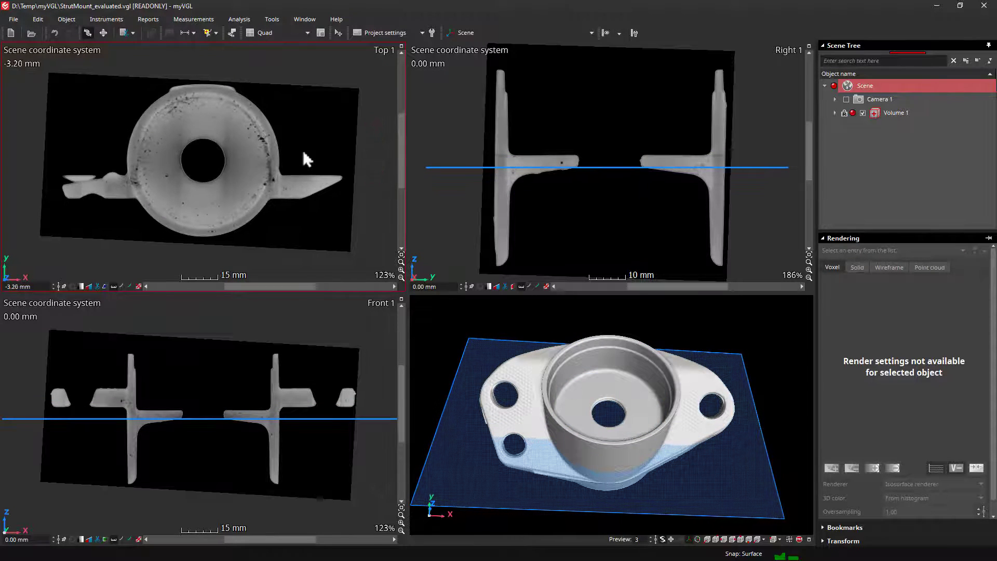
{"action": "scroll", "coordinate": [304, 152], "scroll_direction": "down", "scroll_amount": 2}
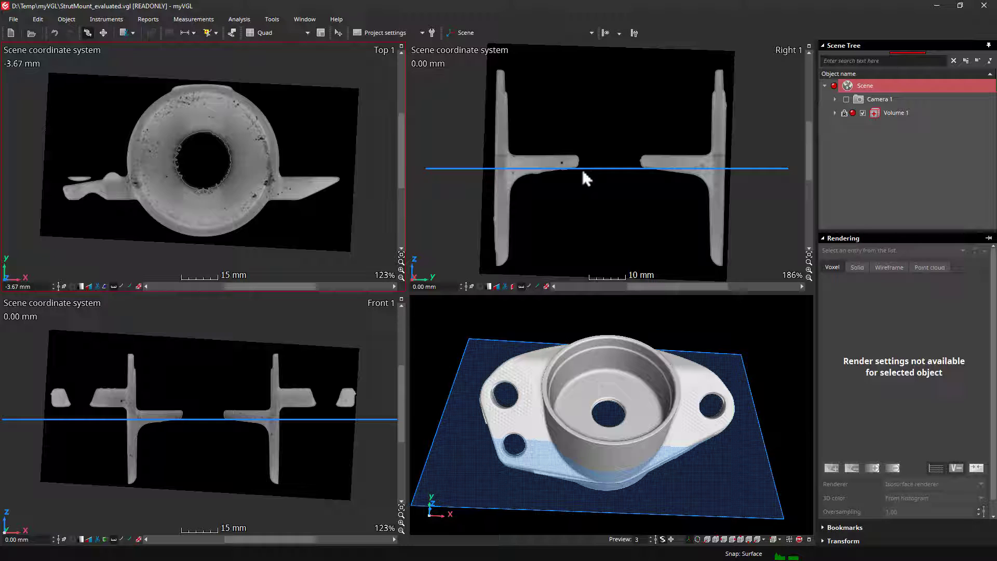
- Shift the Top slice to -3.46 mm and zoom Top 1 to about 292% on the porous bore wall
{"action": "mouse_move", "coordinate": [283, 419]}
{"action": "left_mouse_down"}
{"action": "mouse_move", "coordinate": [287, 404]}
{"action": "mouse_move", "coordinate": [286, 416]}
{"action": "left_mouse_up"}
{"action": "left_click_drag", "start_coordinate": [453, 430], "coordinate": [473, 411]}
{"action": "left_click_drag", "start_coordinate": [514, 160], "coordinate": [514, 170]}
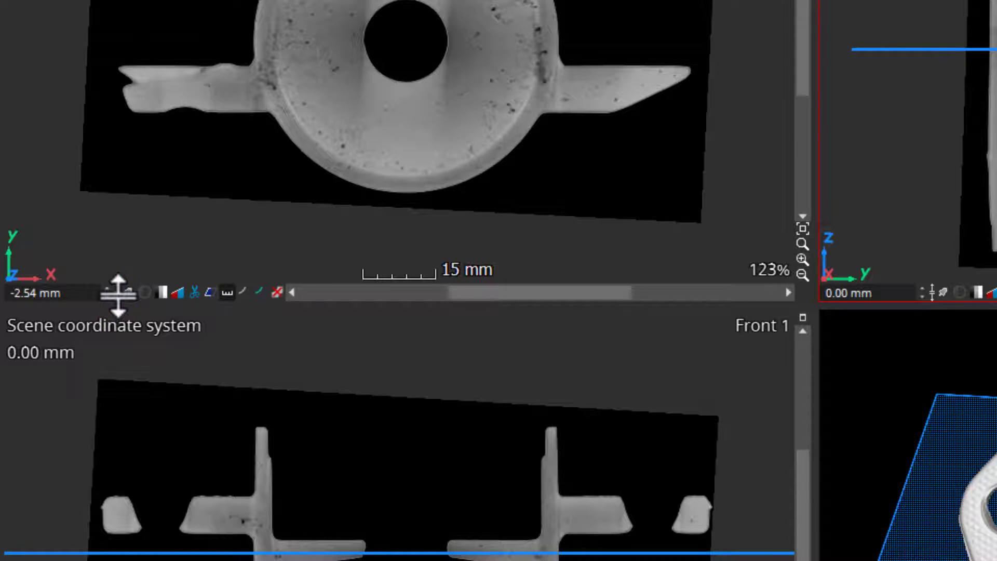
{"action": "mouse_move", "coordinate": [119, 294]}
{"action": "left_mouse_down"}
{"action": "mouse_move", "coordinate": [116, 251]}
{"action": "mouse_move", "coordinate": [121, 324]}
{"action": "mouse_move", "coordinate": [120, 289]}
{"action": "mouse_move", "coordinate": [123, 312]}
{"action": "left_mouse_up"}
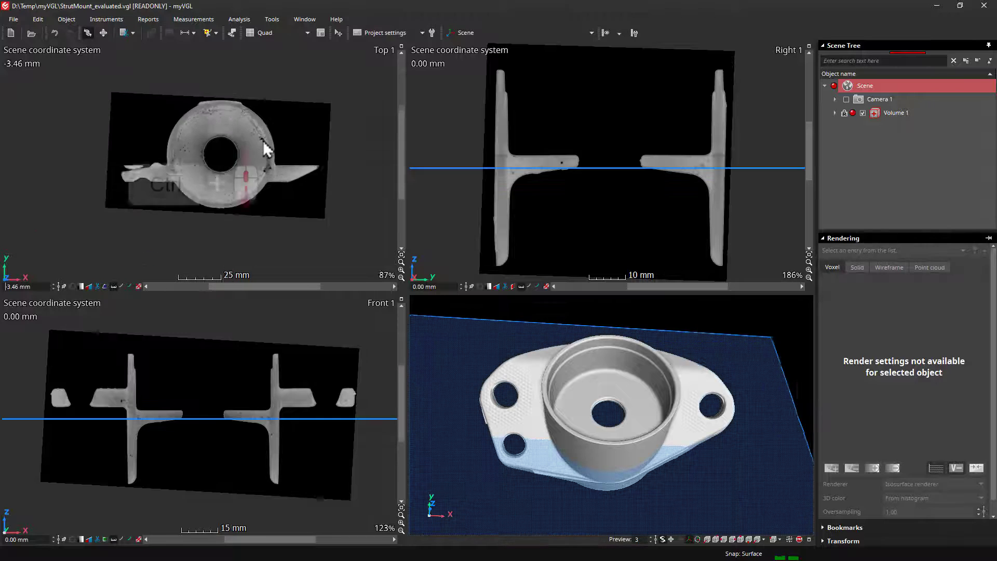
{"action": "scroll", "coordinate": [262, 141], "scroll_direction": "up", "scroll_amount": 5, "text": "ctrl"}
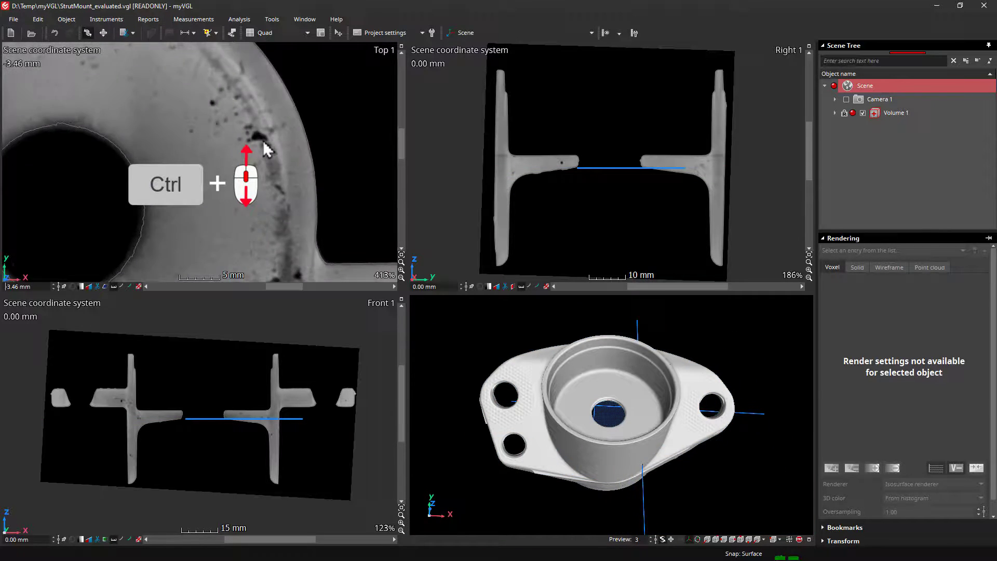
{"action": "scroll", "coordinate": [275, 211], "scroll_direction": "down", "scroll_amount": 2, "text": "ctrl"}
{"action": "scroll", "coordinate": [275, 239], "scroll_direction": "up", "scroll_amount": 1, "text": "ctrl"}
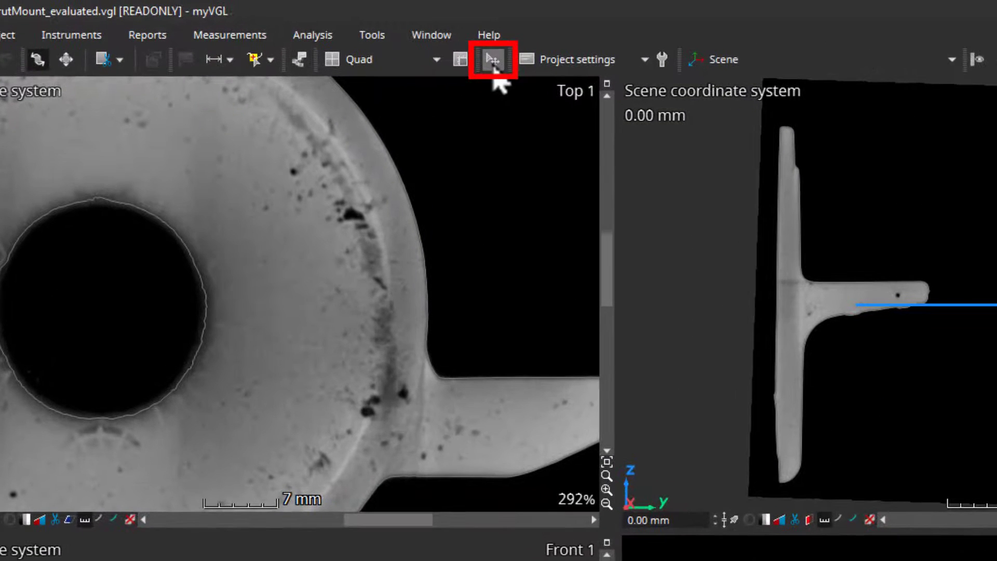
- Place the navigation cursor on pores, centring slices at Top -3.36, Right 24.34, Front 9.11 mm
{"action": "left_click", "coordinate": [494, 66]}
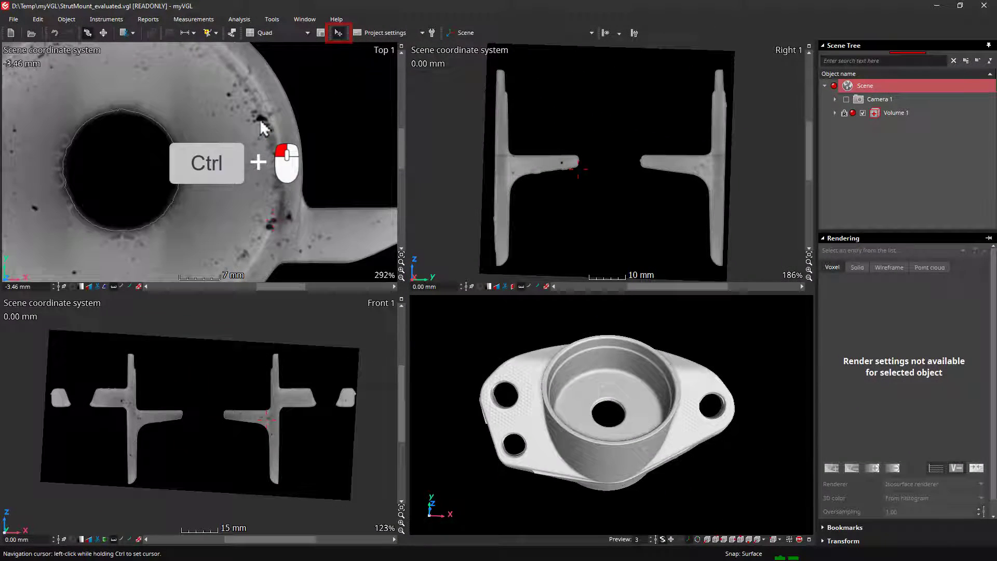
{"action": "left_click", "coordinate": [259, 118], "text": "ctrl"}
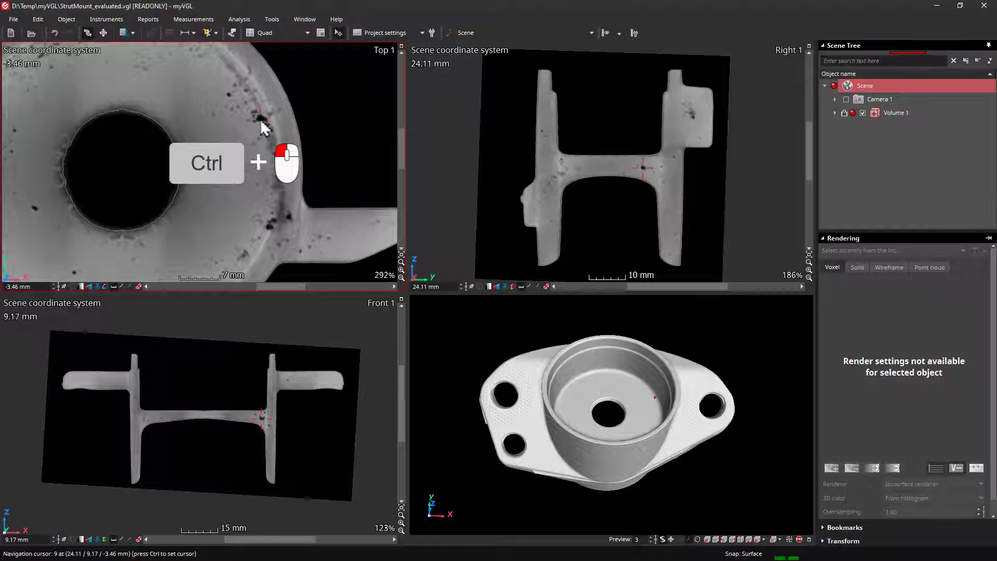
{"action": "scroll", "coordinate": [640, 172], "scroll_direction": "up", "scroll_amount": 5}
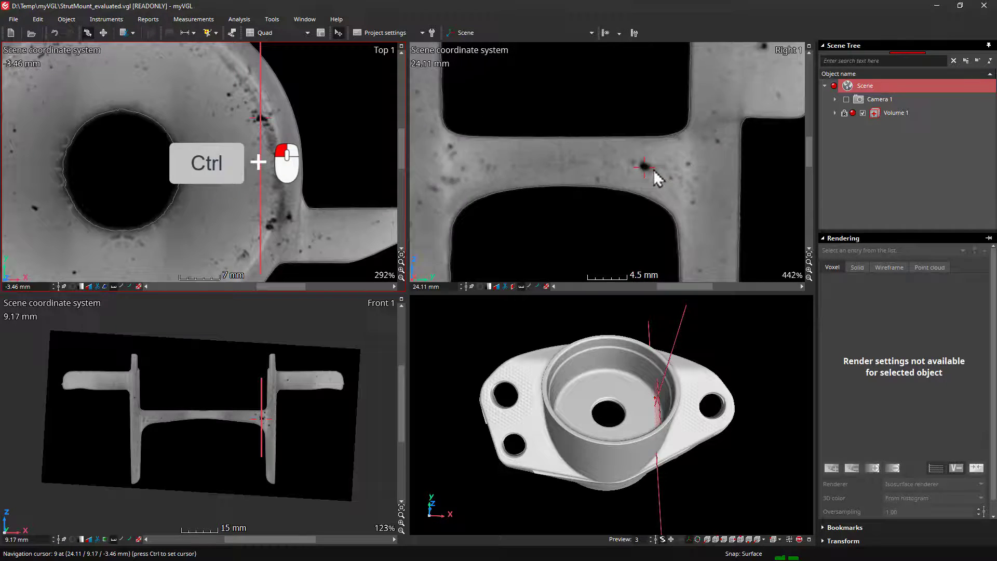
{"action": "scroll", "coordinate": [267, 421], "scroll_direction": "up", "scroll_amount": 6}
{"action": "scroll", "coordinate": [266, 421], "scroll_direction": "up", "scroll_amount": 2}
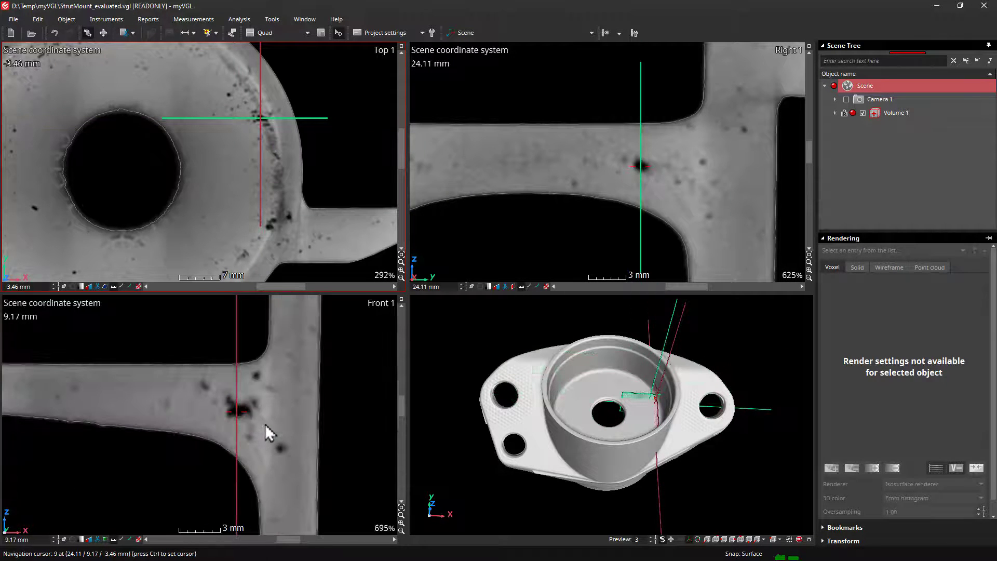
{"action": "left_click", "coordinate": [273, 222], "text": "ctrl"}
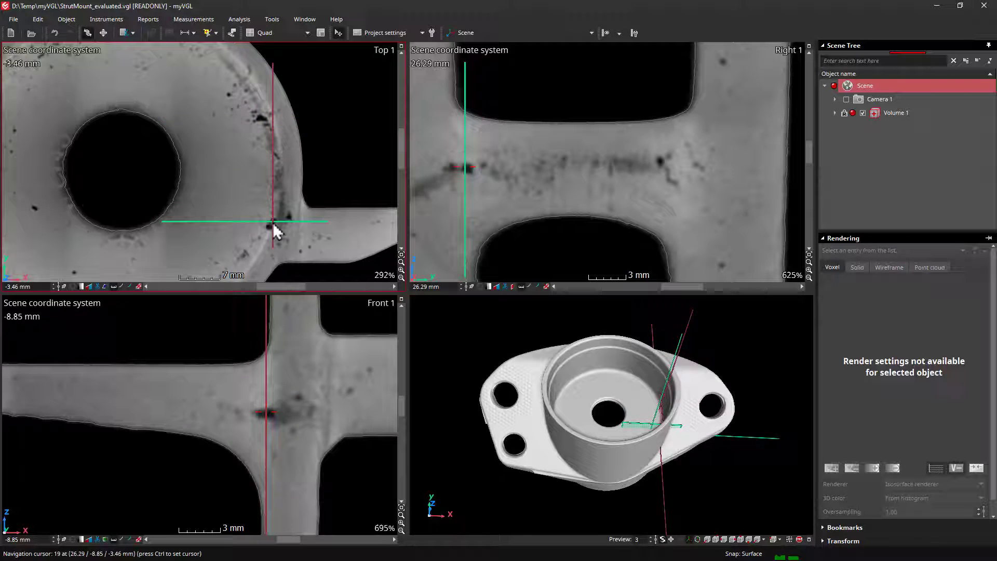
{"action": "left_click", "coordinate": [581, 400], "text": "ctrl"}
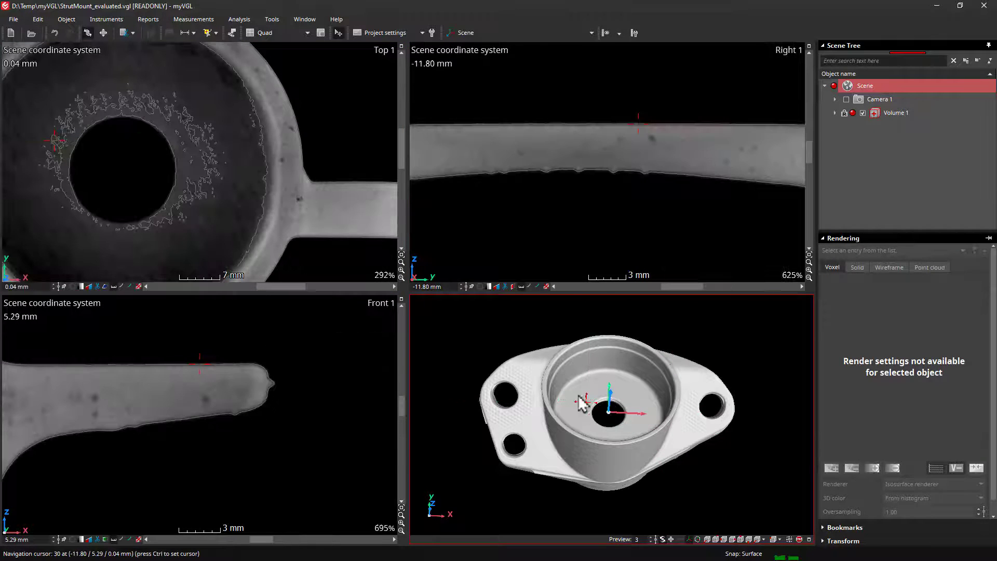
{"action": "left_click", "coordinate": [540, 360], "text": "ctrl"}
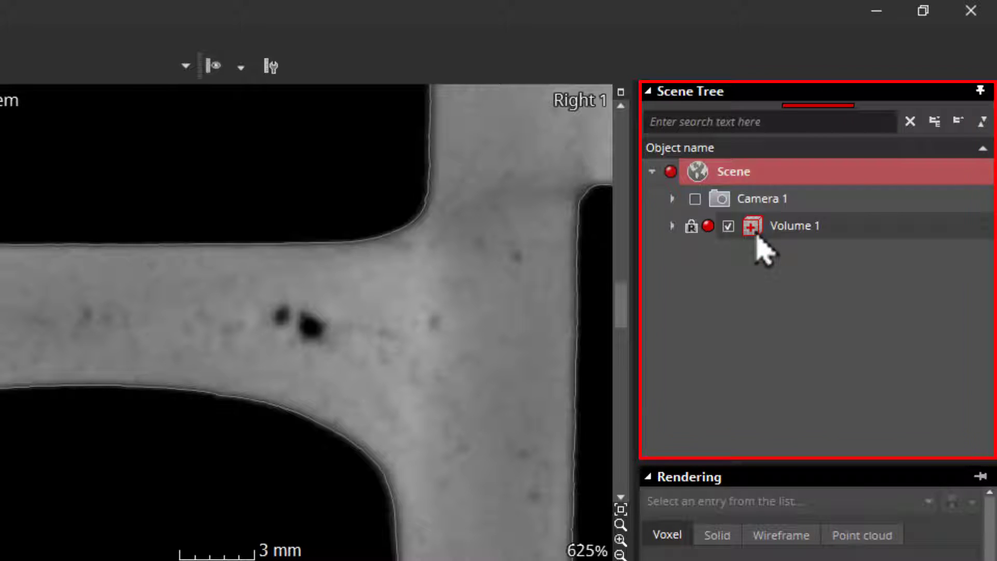
- Select and expand Volume 1, and detach its Rendering settings into a floating window
{"action": "left_click", "coordinate": [756, 235]}
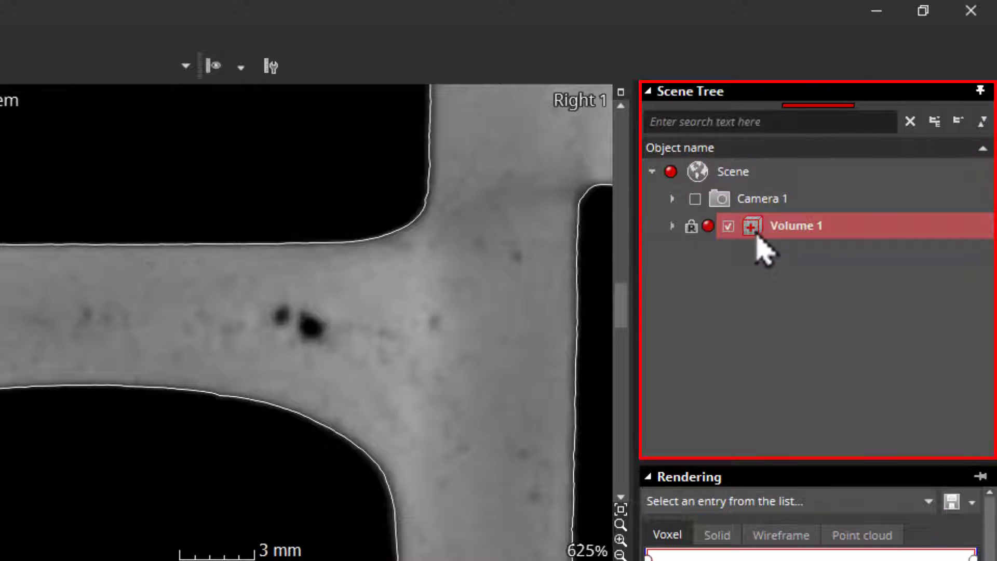
{"action": "left_click", "coordinate": [673, 226]}
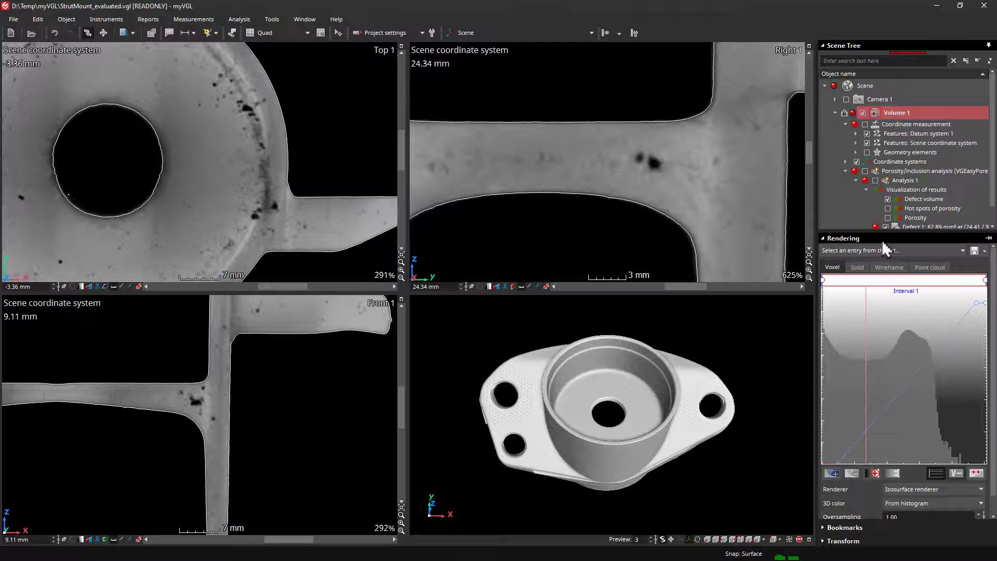
{"action": "left_click_drag", "start_coordinate": [881, 240], "coordinate": [877, 331]}
- Drag the transfer-function points to x:32/y:0 and x:79/y:1 for higher-contrast slices
{"action": "left_click_drag", "start_coordinate": [837, 462], "coordinate": [863, 473]}
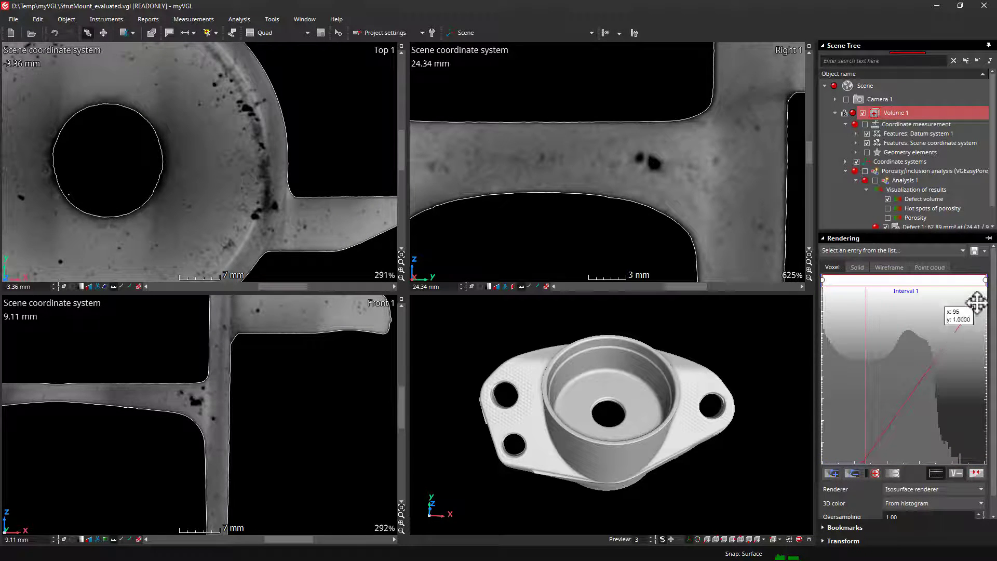
{"action": "left_click_drag", "start_coordinate": [976, 303], "coordinate": [935, 288]}
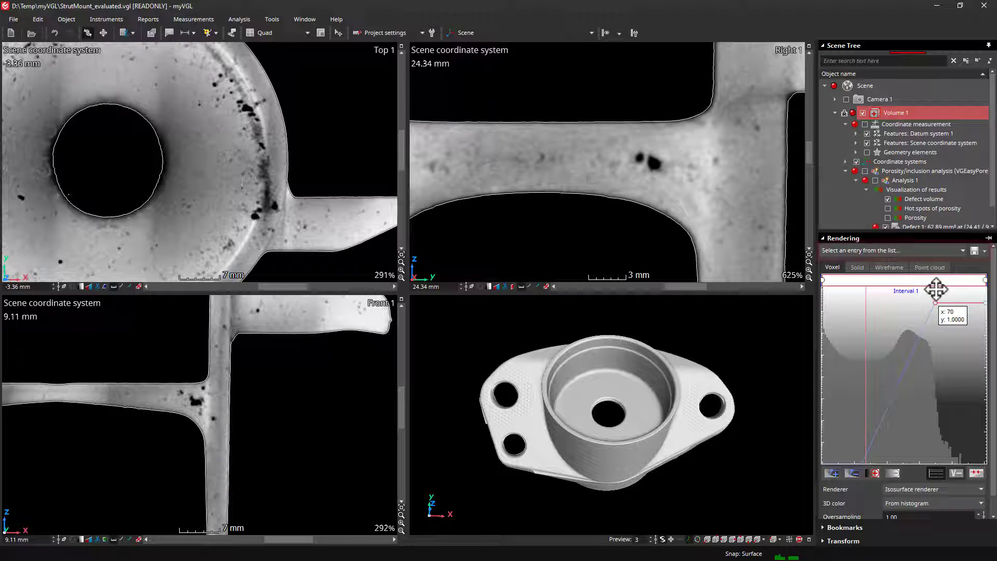
{"action": "mouse_move", "coordinate": [922, 330]}
{"action": "left_mouse_down"}
{"action": "mouse_move", "coordinate": [945, 329]}
{"action": "mouse_move", "coordinate": [929, 330]}
{"action": "left_mouse_up"}
- Try the Smart contrast rendering preset, then switch to Ramp
{"action": "left_click", "coordinate": [913, 253]}
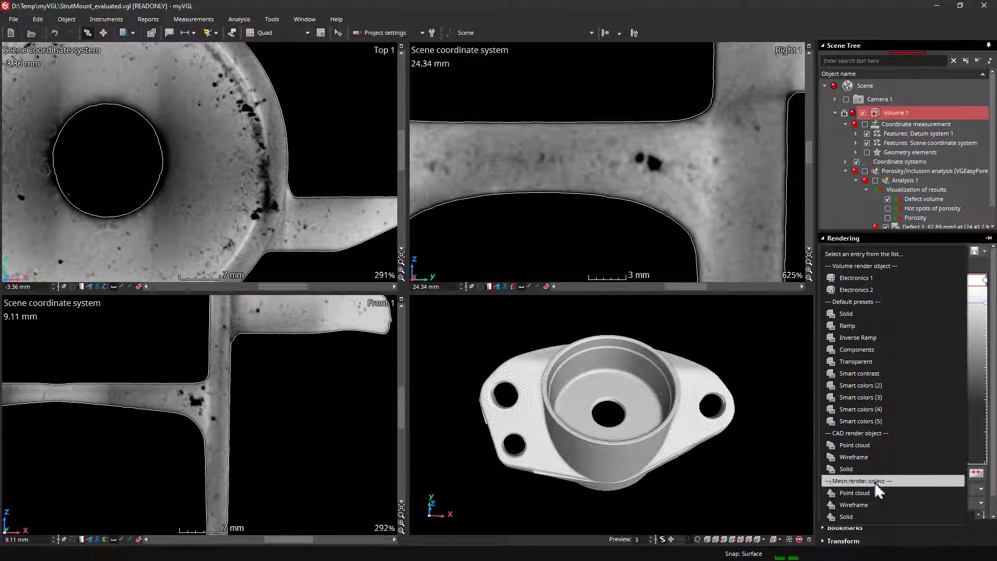
{"action": "left_click", "coordinate": [875, 373]}
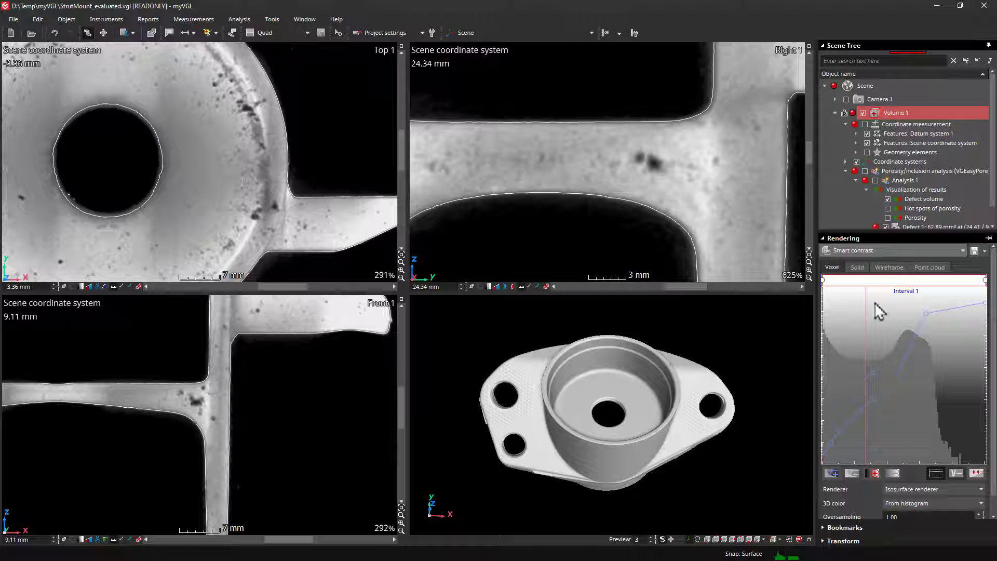
{"action": "left_click", "coordinate": [865, 252]}
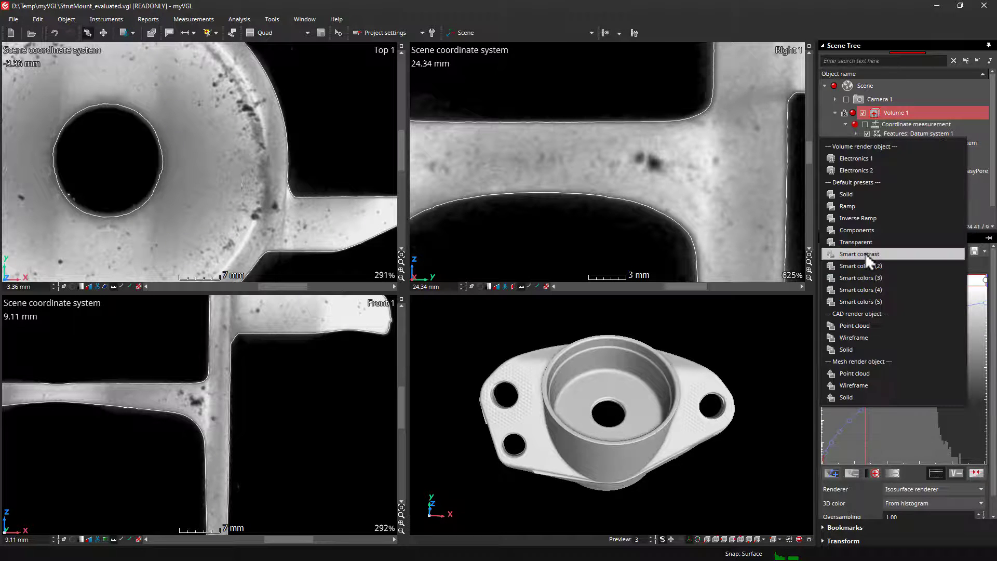
{"action": "left_click", "coordinate": [859, 207]}
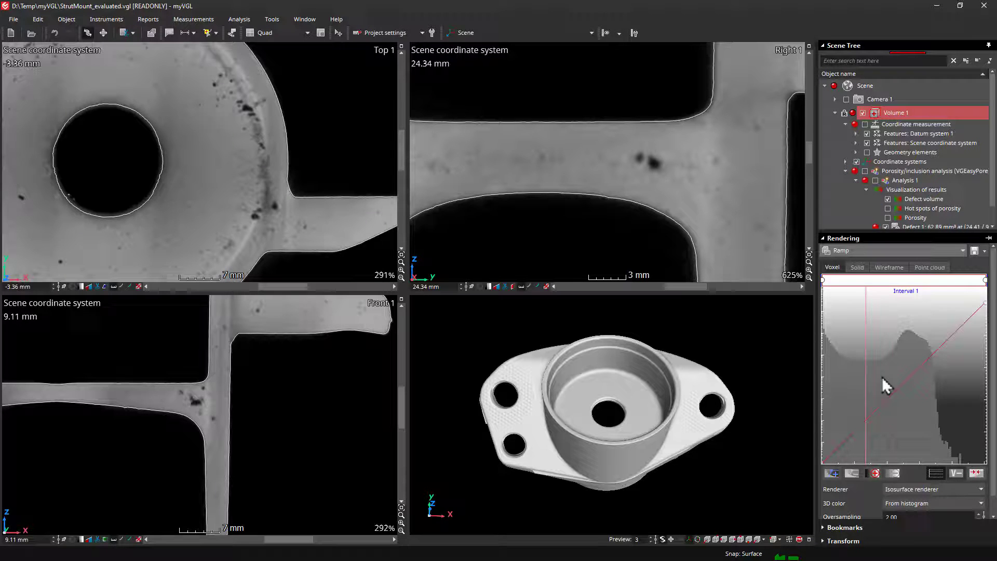
- Add two trial control points to the ramp, then delete them to restore the straight ramp
{"action": "left_click_drag", "start_coordinate": [857, 456], "coordinate": [856, 445]}
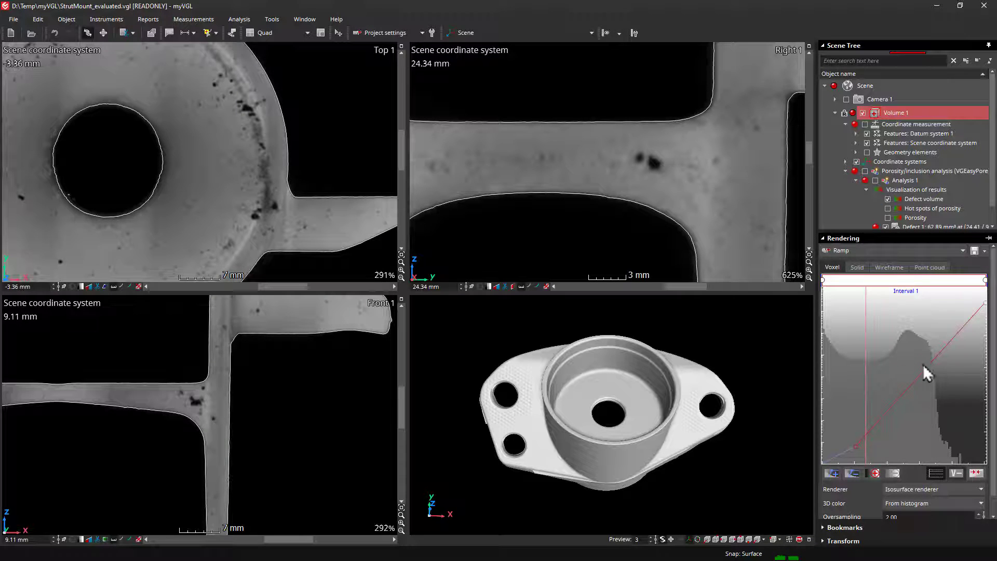
{"action": "left_click_drag", "start_coordinate": [929, 329], "coordinate": [925, 318]}
{"action": "double_click", "coordinate": [926, 319]}
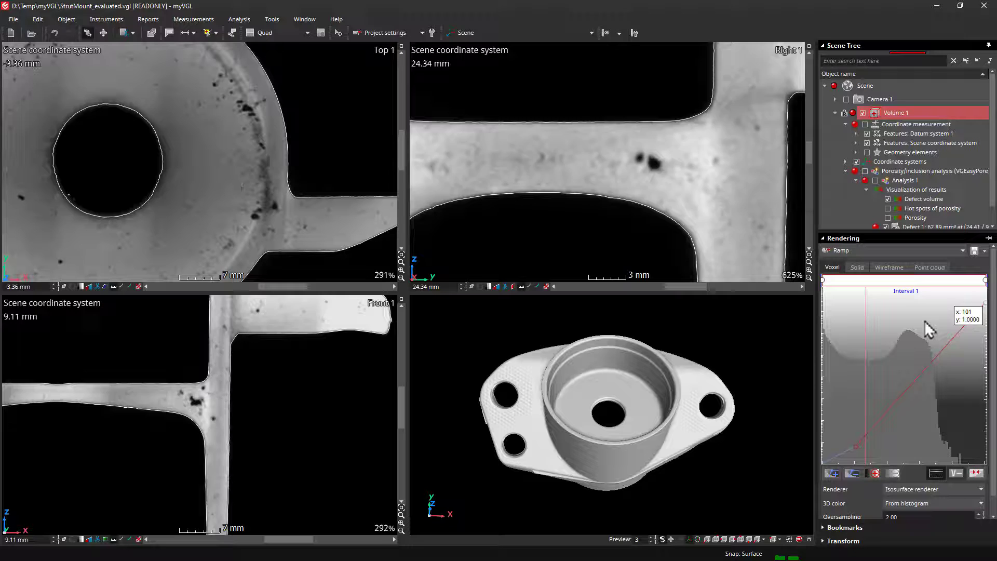
{"action": "double_click", "coordinate": [857, 445]}
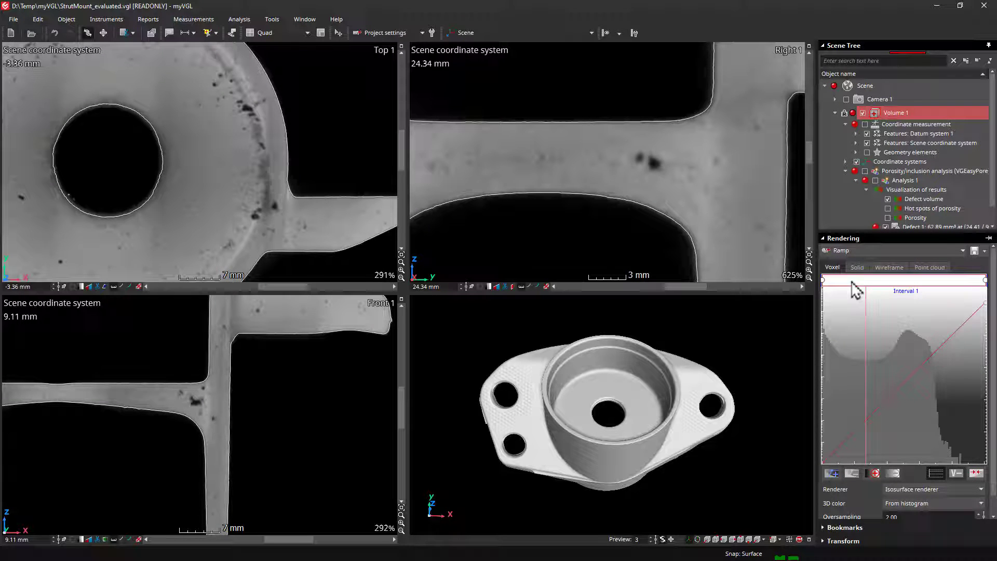
- Collapse Rendering, expand Bookmarks and restore Bookmark 1, resetting Top to -1.82 mm
{"action": "left_click", "coordinate": [849, 239]}
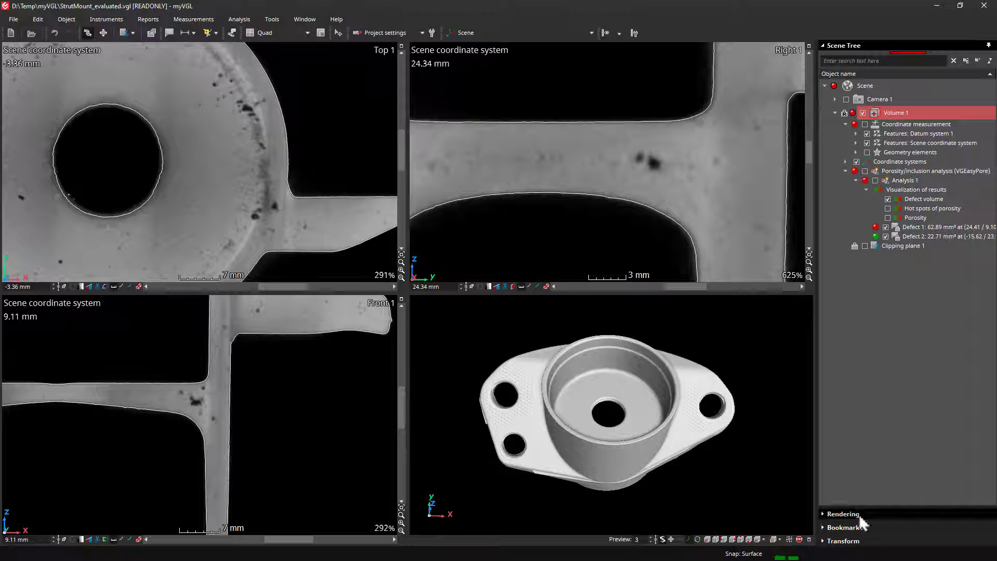
{"action": "left_click", "coordinate": [896, 528]}
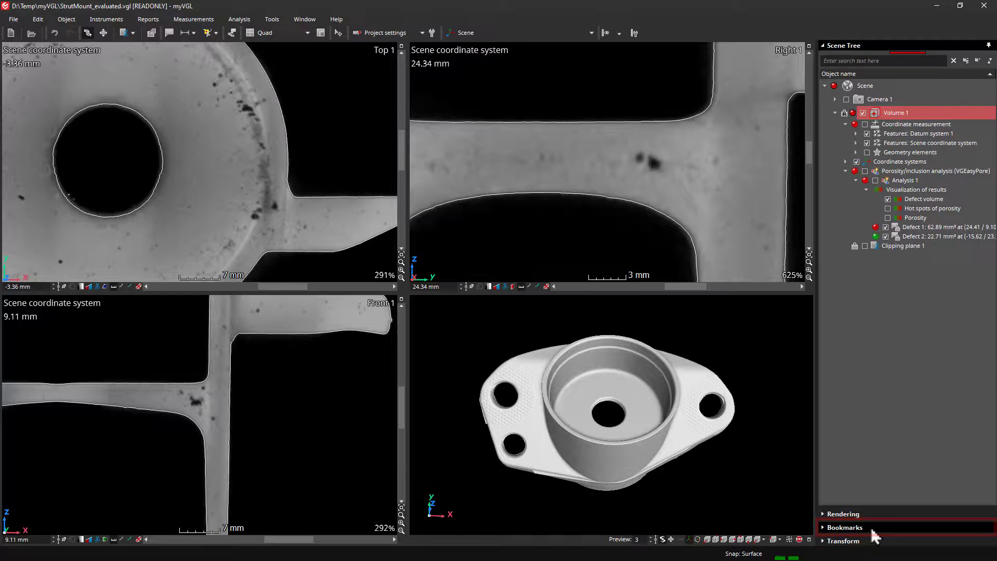
{"action": "left_click", "coordinate": [870, 527]}
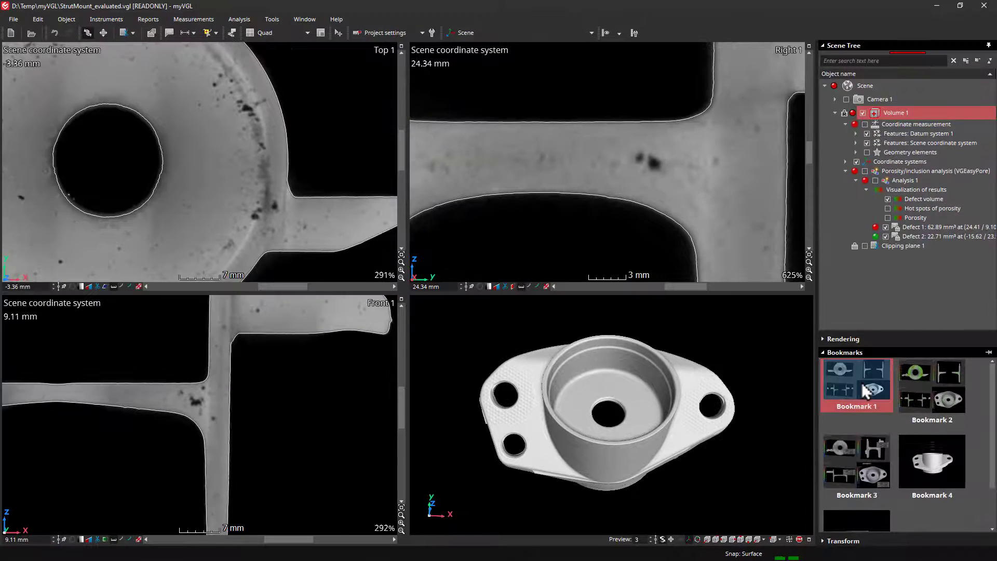
{"action": "left_click", "coordinate": [729, 219]}
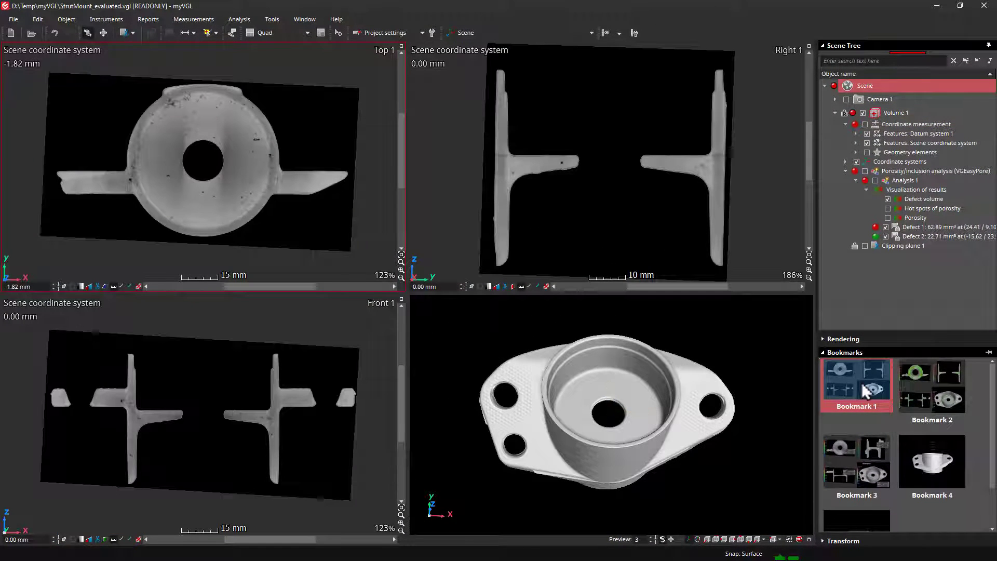
- Restore Bookmark 2 and turn the 3D part sideways to look into the cup
{"action": "left_click", "coordinate": [927, 387]}
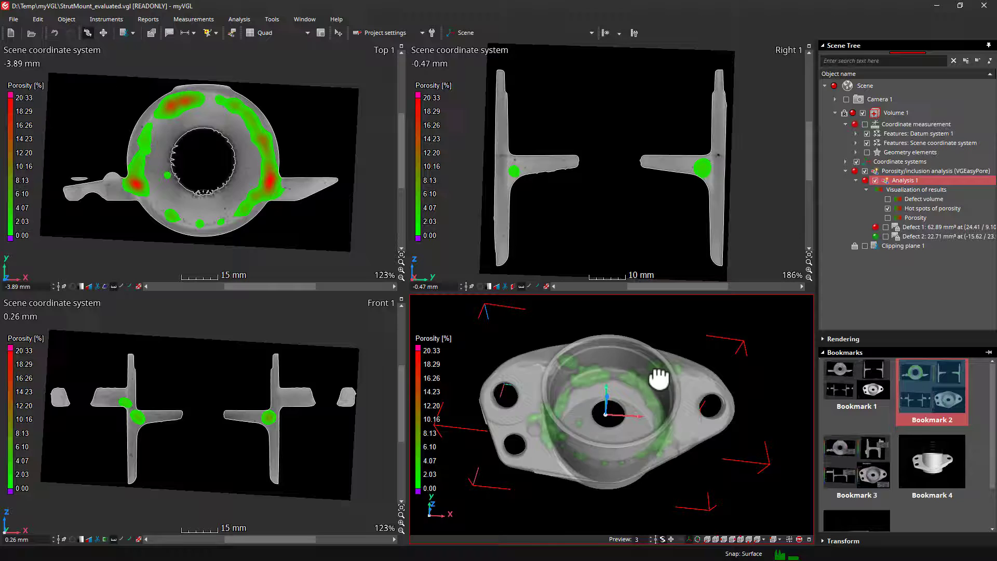
{"action": "left_click_drag", "start_coordinate": [659, 381], "coordinate": [639, 387]}
{"action": "scroll", "coordinate": [571, 422], "scroll_direction": "up", "scroll_amount": 5}
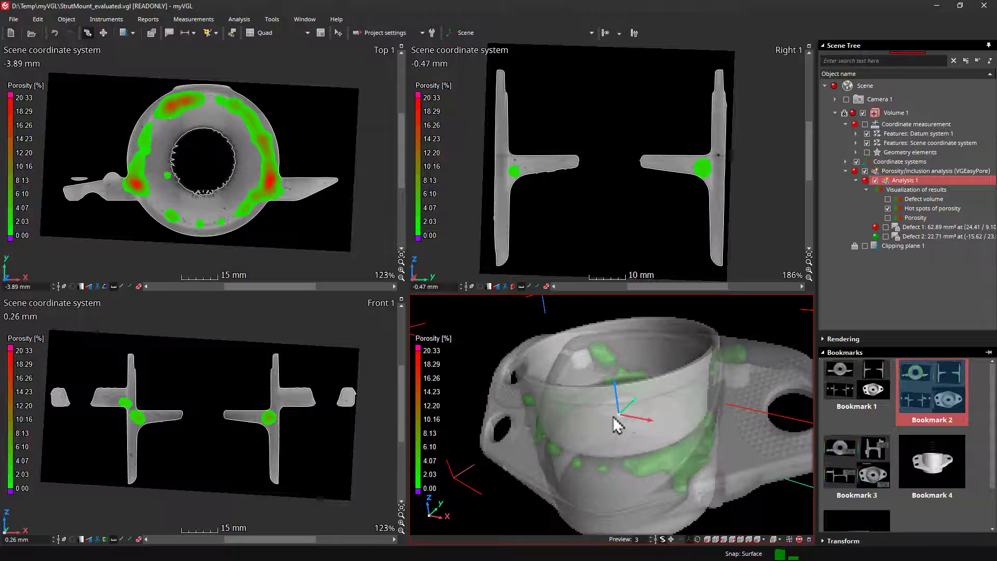
{"action": "mouse_move", "coordinate": [647, 436]}
{"action": "left_mouse_down"}
{"action": "mouse_move", "coordinate": [658, 461]}
{"action": "mouse_move", "coordinate": [658, 429]}
{"action": "left_mouse_up"}
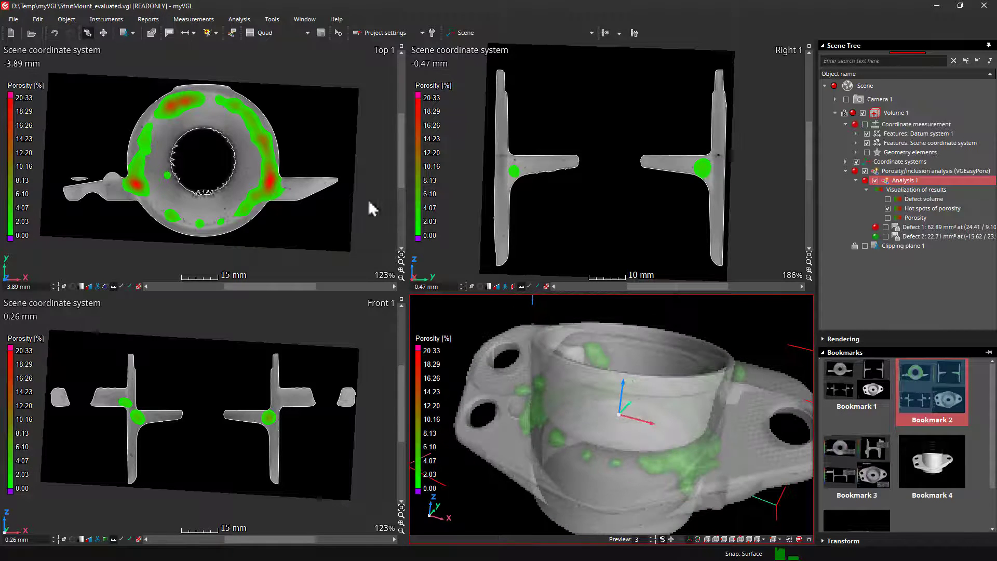
- Zoom the Top and Front slices and recentre them on the ring
{"action": "scroll", "coordinate": [278, 195], "scroll_direction": "up", "scroll_amount": 3}
{"action": "right_click_drag", "start_coordinate": [173, 154], "coordinate": [224, 166]}
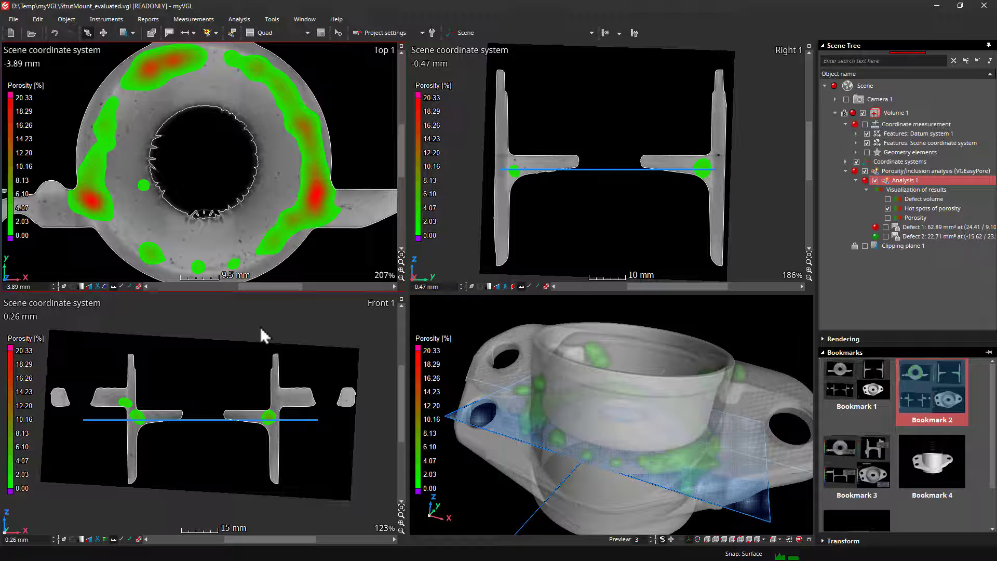
{"action": "scroll", "coordinate": [216, 420], "scroll_direction": "up", "scroll_amount": 5}
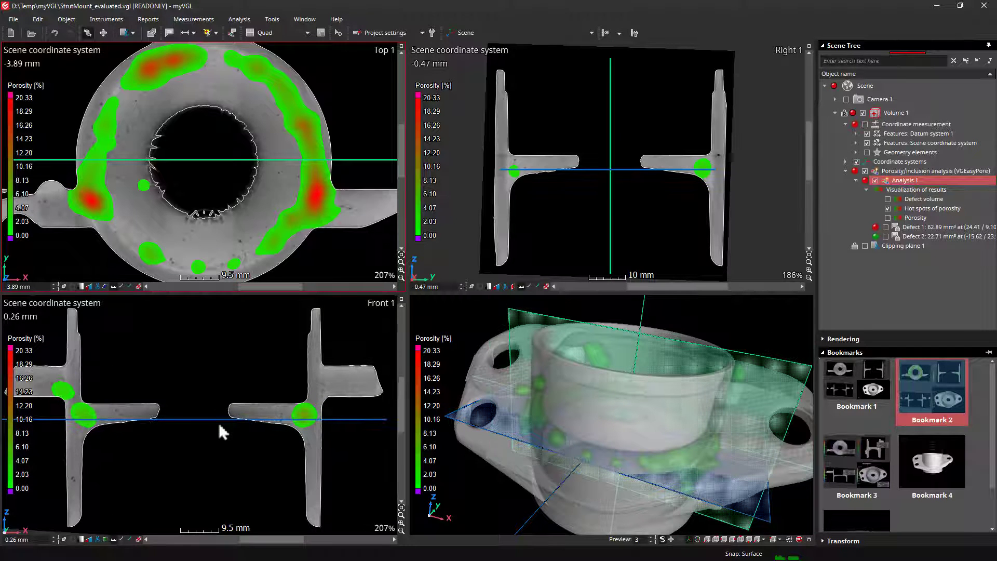
{"action": "right_click_drag", "start_coordinate": [217, 356], "coordinate": [222, 356]}
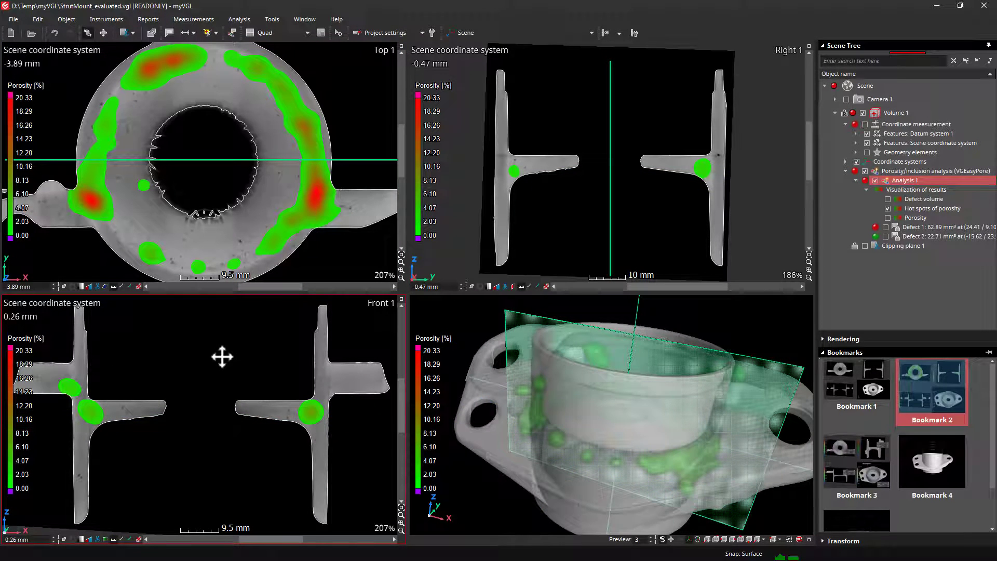
- Restore Bookmark 3 and move Defect 1's info boxes clear in the Top and Front slices
{"action": "left_click", "coordinate": [848, 456]}
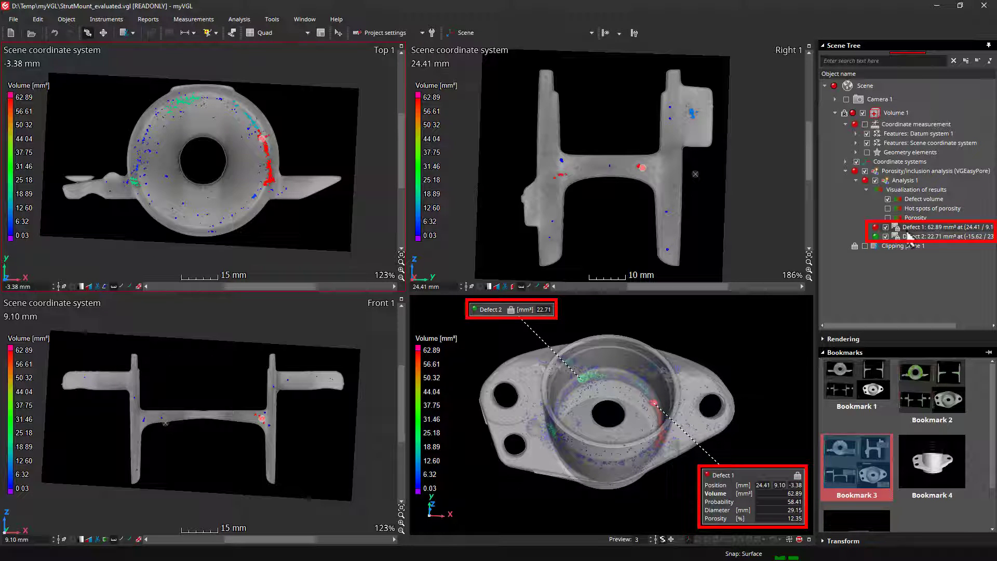
{"action": "left_click", "coordinate": [974, 228]}
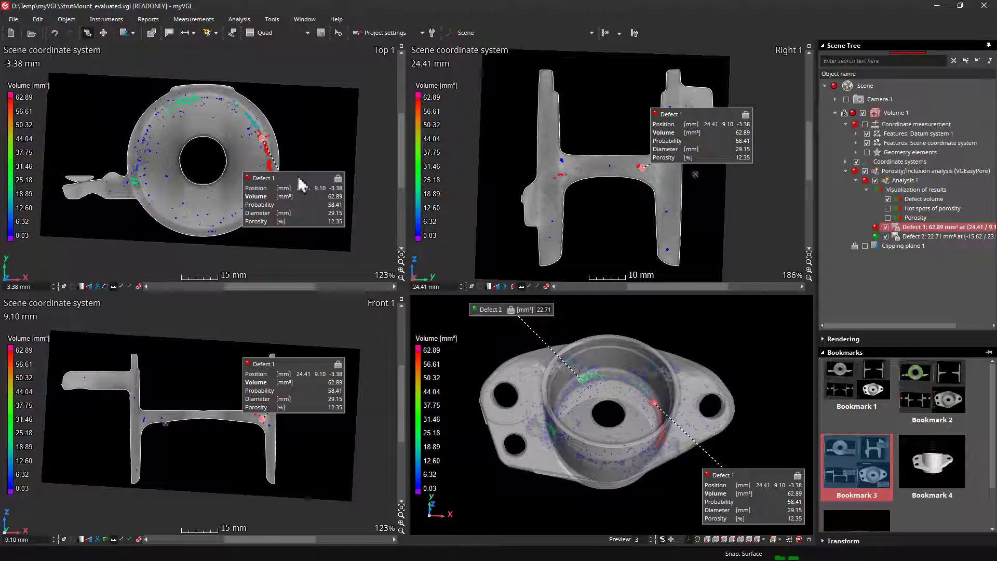
{"action": "left_click_drag", "start_coordinate": [298, 180], "coordinate": [347, 97]}
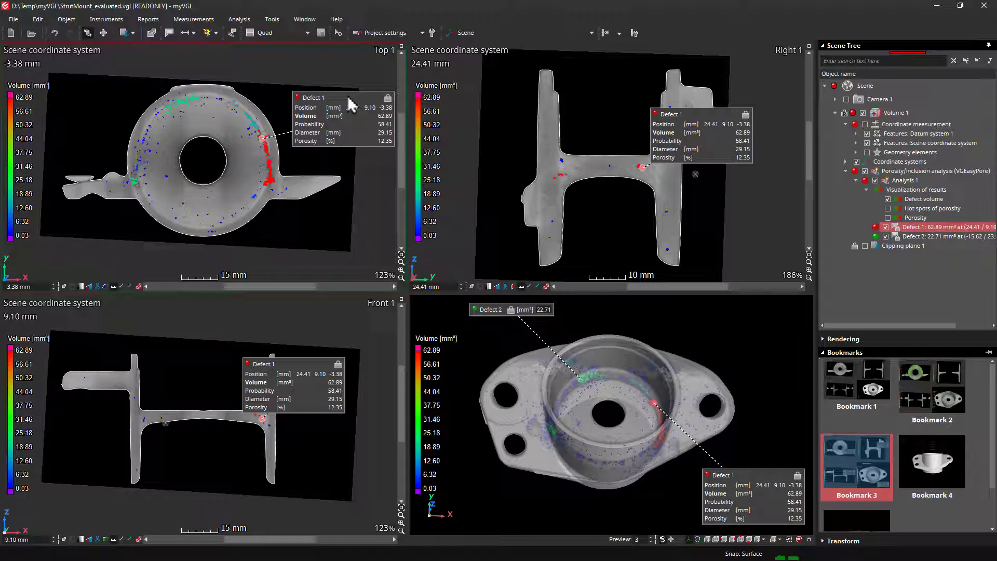
{"action": "left_click_drag", "start_coordinate": [296, 396], "coordinate": [337, 362]}
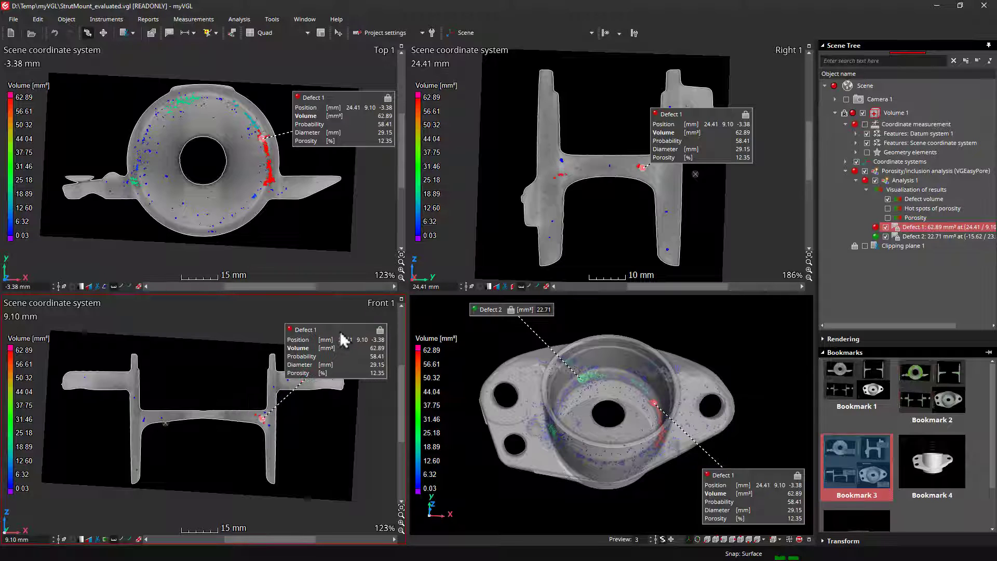
- Reposition Defect 2's slice info boxes and both 3D labels, then return to Defect 1
{"action": "left_click", "coordinate": [935, 238]}
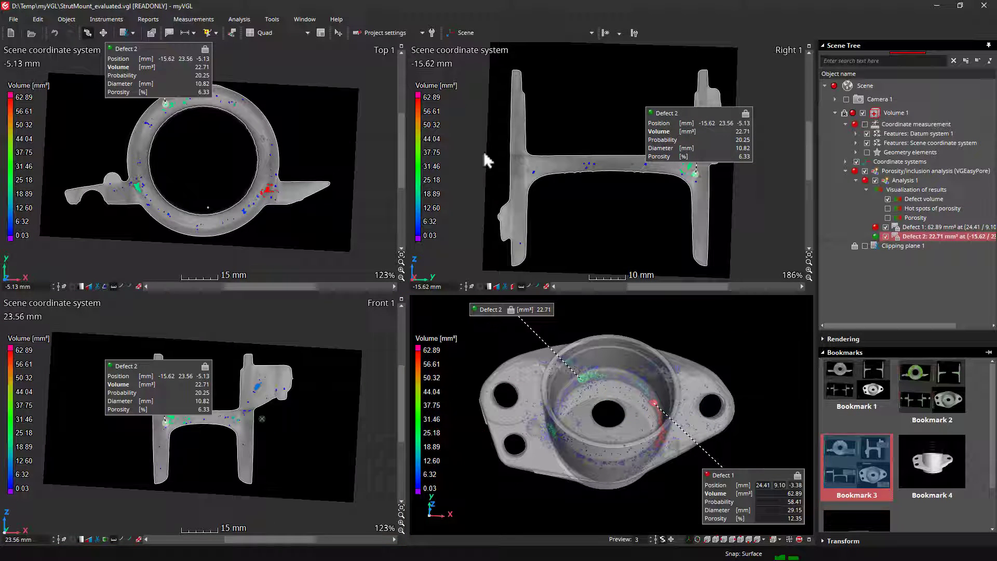
{"action": "left_click_drag", "start_coordinate": [156, 51], "coordinate": [294, 46]}
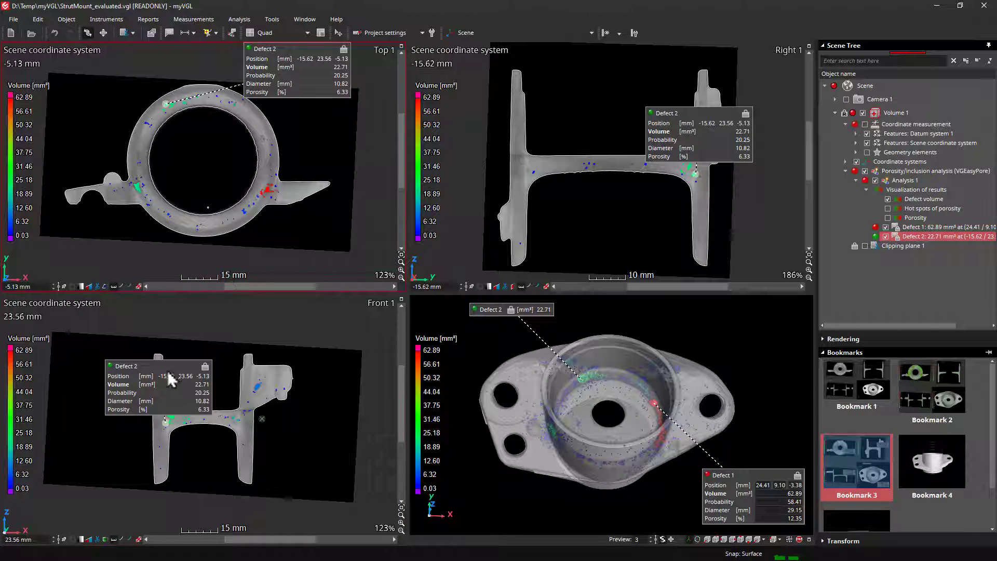
{"action": "left_click_drag", "start_coordinate": [167, 370], "coordinate": [218, 310]}
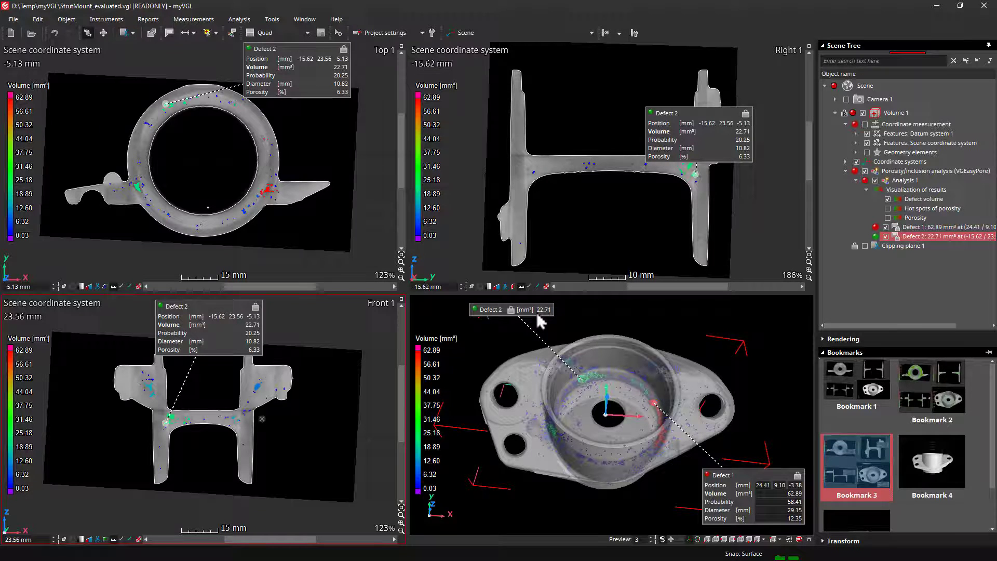
{"action": "left_click_drag", "start_coordinate": [539, 313], "coordinate": [563, 312]}
{"action": "mouse_move", "coordinate": [731, 475]}
{"action": "left_mouse_down"}
{"action": "mouse_move", "coordinate": [732, 462]}
{"action": "mouse_move", "coordinate": [721, 470]}
{"action": "left_mouse_up"}
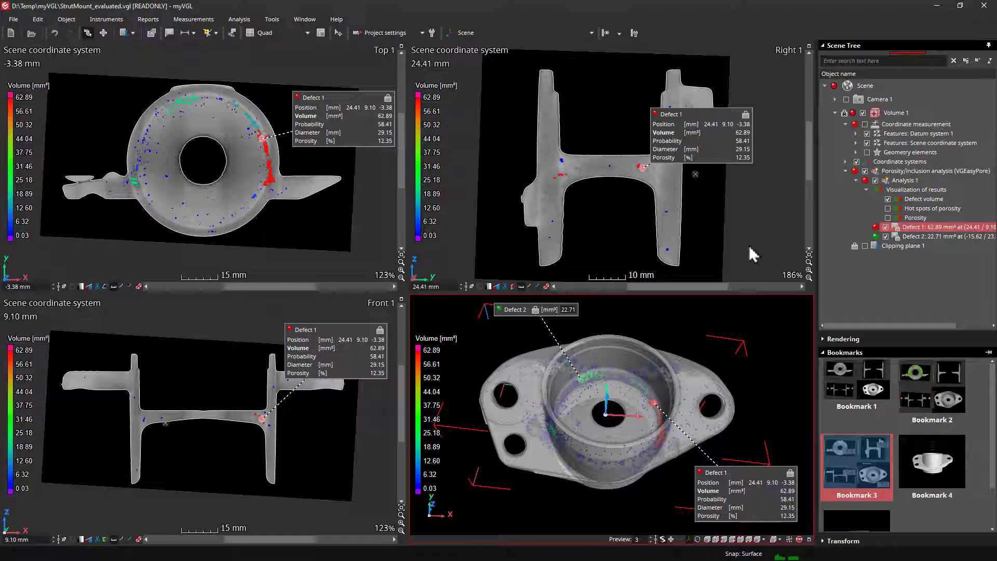
{"action": "left_click", "coordinate": [909, 235]}
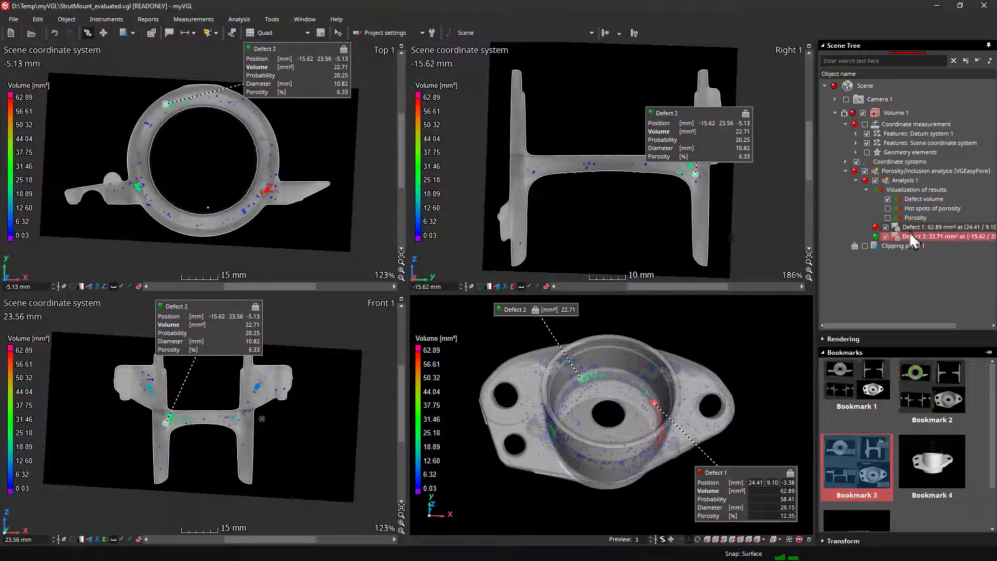
{"action": "left_click", "coordinate": [907, 229]}
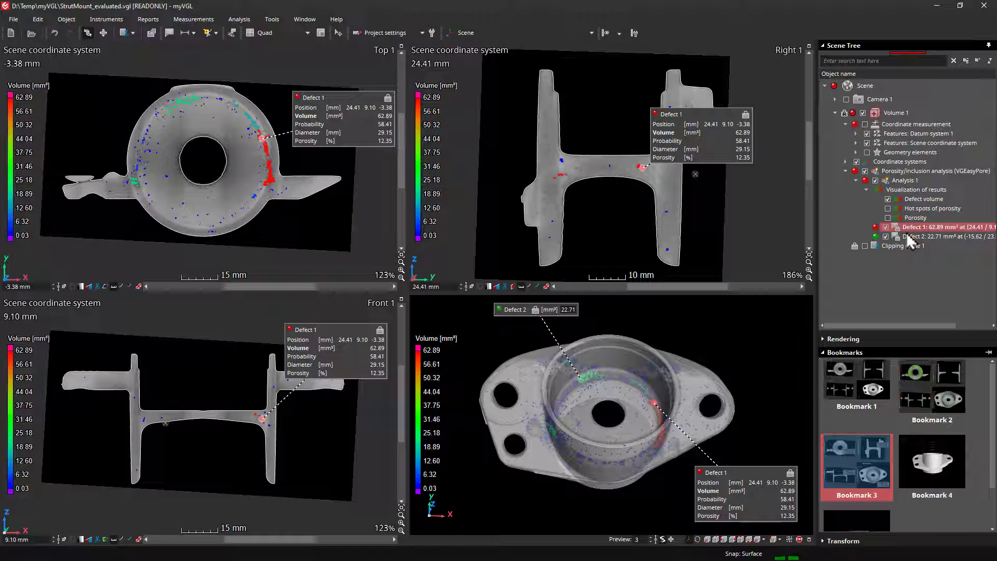
- Annotate the cyan pore cluster in the Top view as Defect 3 (14.84 mm³) and zoom toward it
{"action": "left_click", "coordinate": [924, 182]}
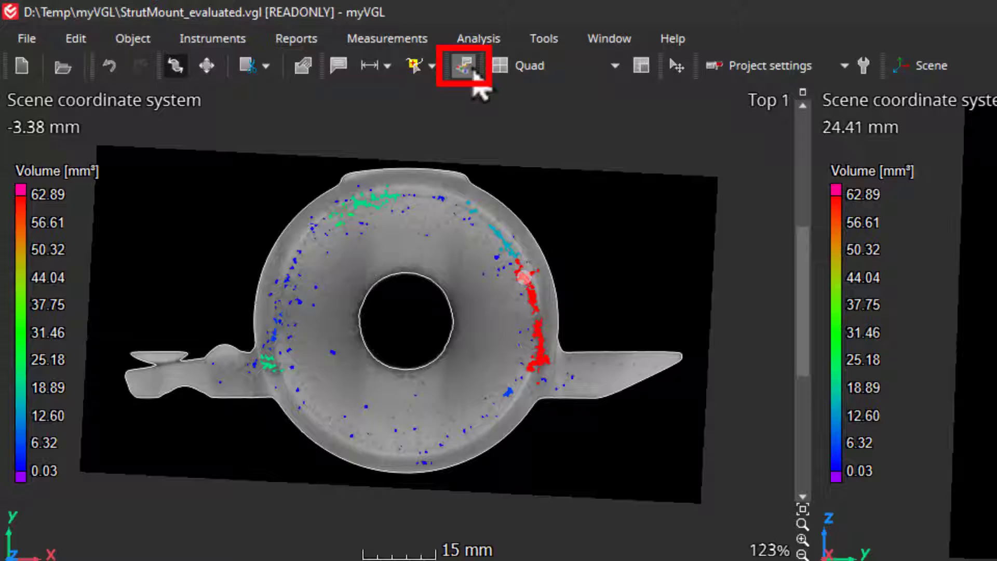
{"action": "left_click", "coordinate": [474, 82]}
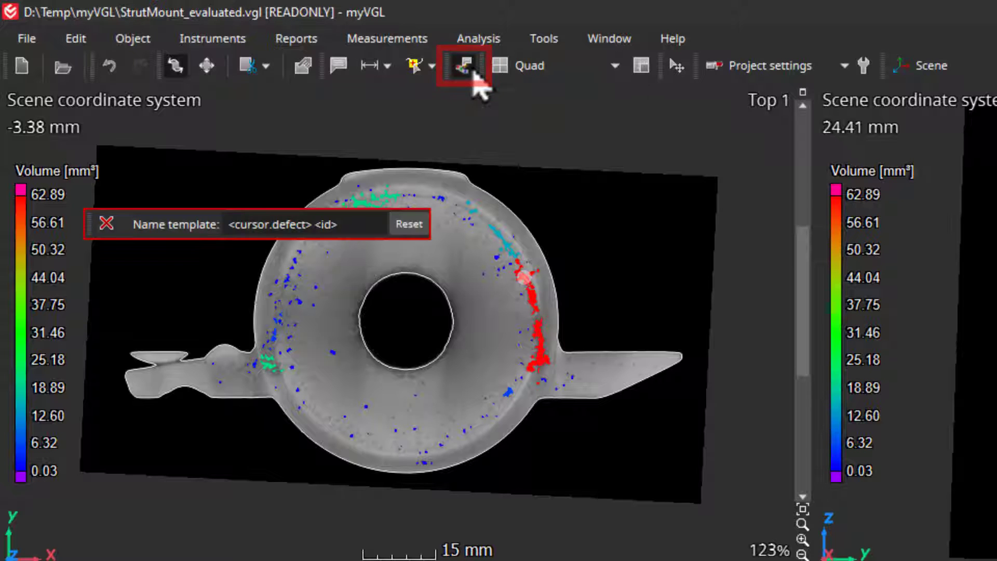
{"action": "scroll", "coordinate": [474, 225], "scroll_direction": "up", "scroll_amount": 3}
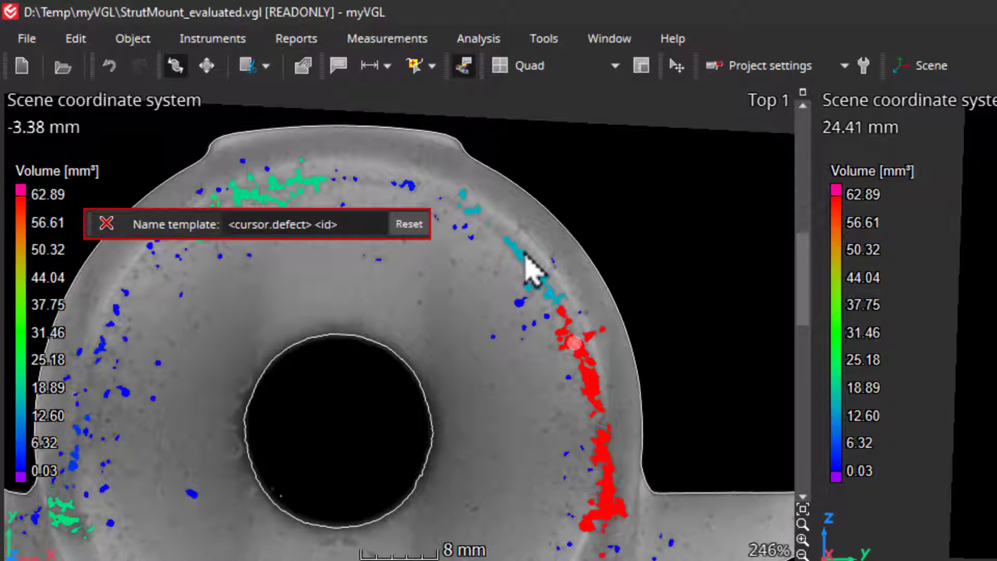
{"action": "left_click", "coordinate": [521, 262], "text": "ctrl"}
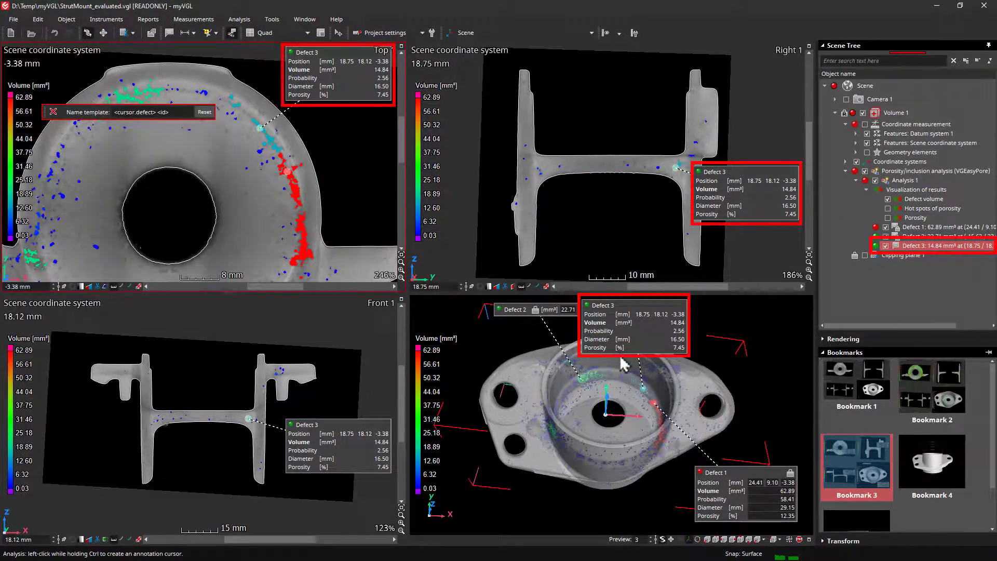
{"action": "scroll", "coordinate": [634, 387], "scroll_direction": "up", "scroll_amount": 3}
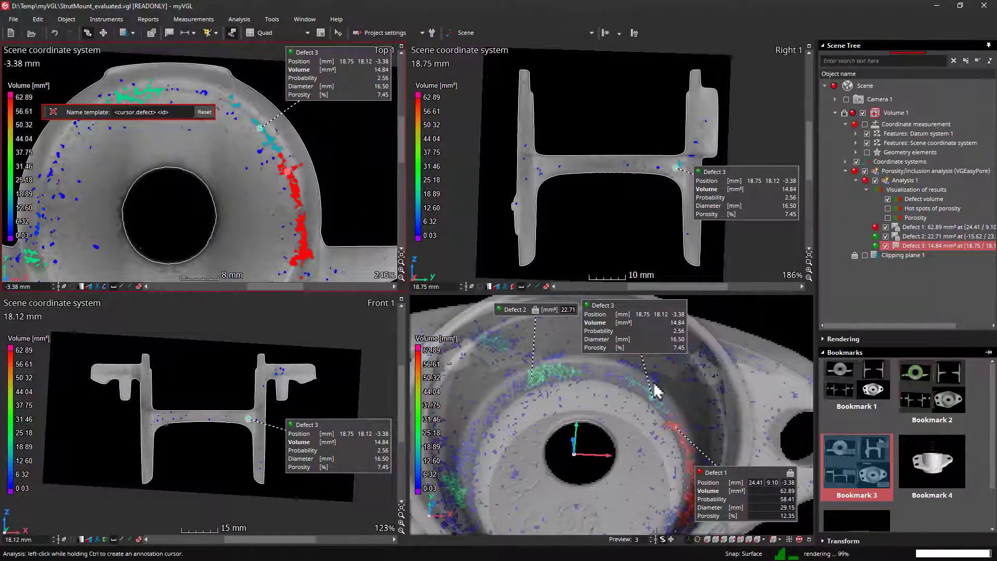
- Review Analysis 1's Colors, Defects, Statistics and Directional variability tabs, moving the chart marker to -0.27
{"action": "left_click", "coordinate": [903, 181]}
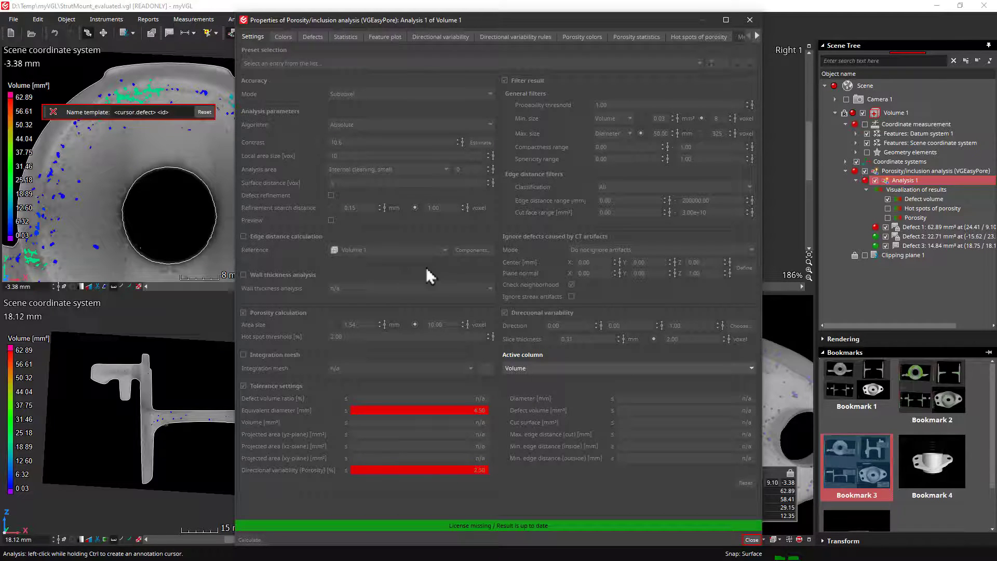
{"action": "left_click", "coordinate": [283, 37]}
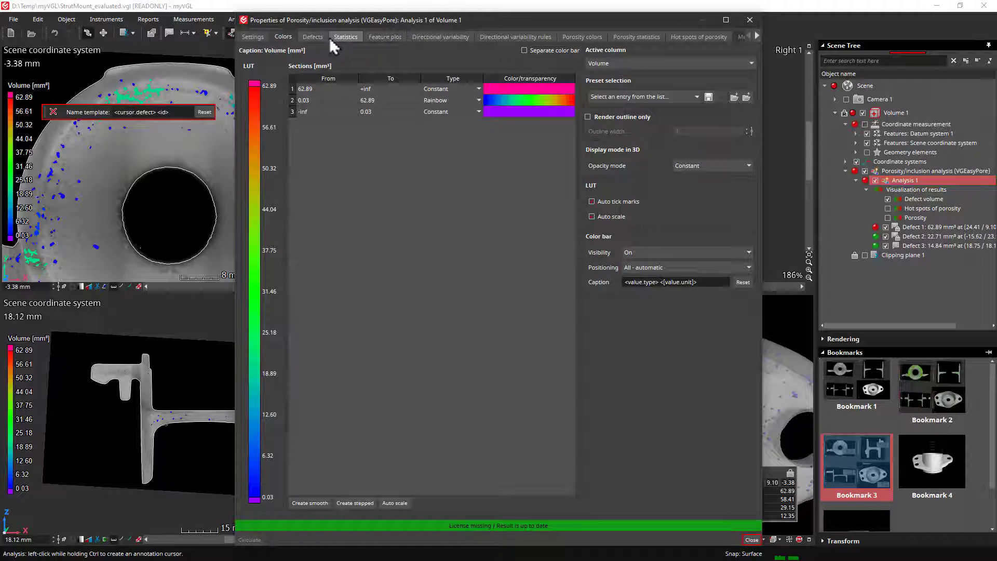
{"action": "left_click", "coordinate": [313, 37]}
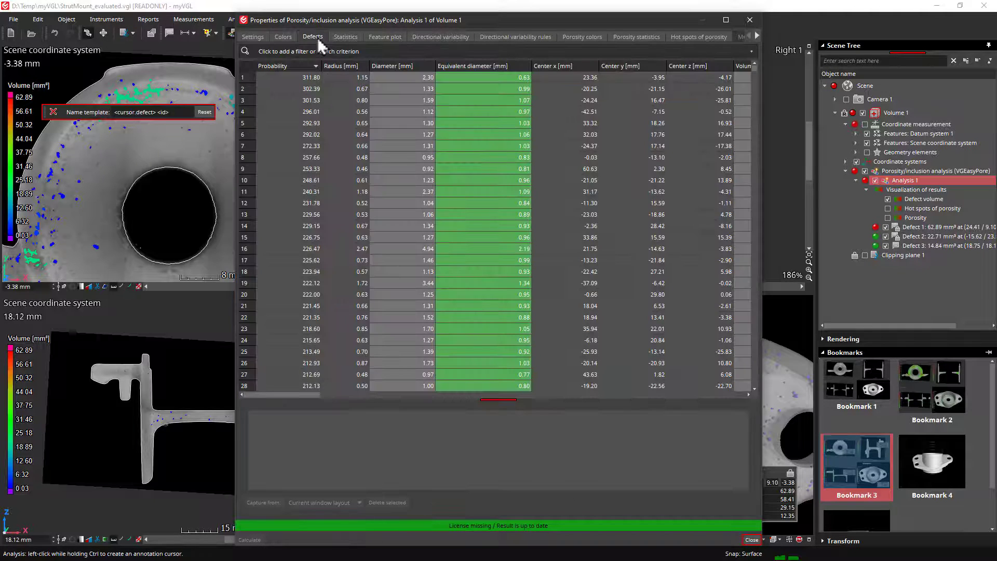
{"action": "left_click", "coordinate": [344, 42]}
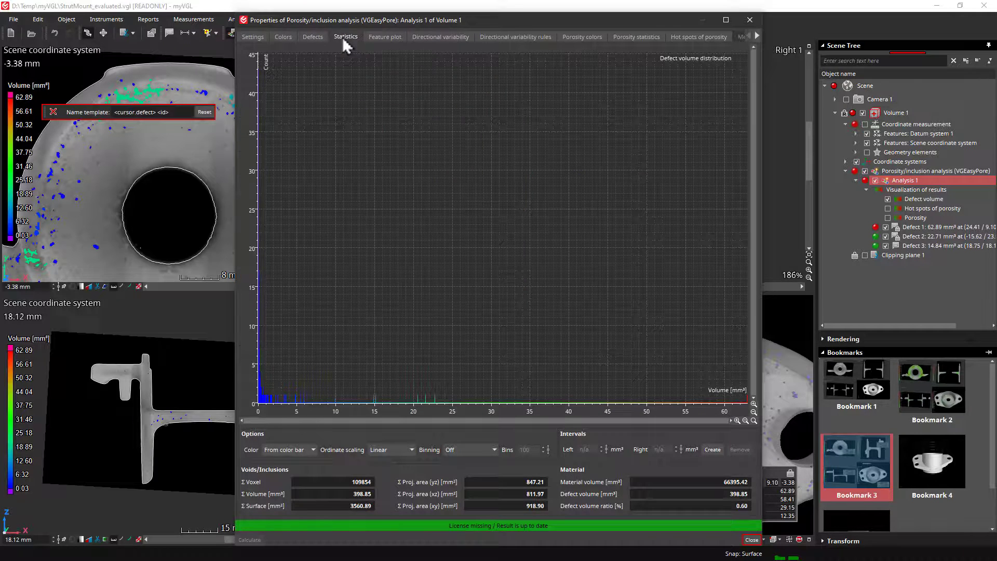
{"action": "left_click", "coordinate": [438, 37]}
{"action": "left_click_drag", "start_coordinate": [494, 26], "coordinate": [598, 27]}
{"action": "left_click_drag", "start_coordinate": [619, 102], "coordinate": [598, 138]}
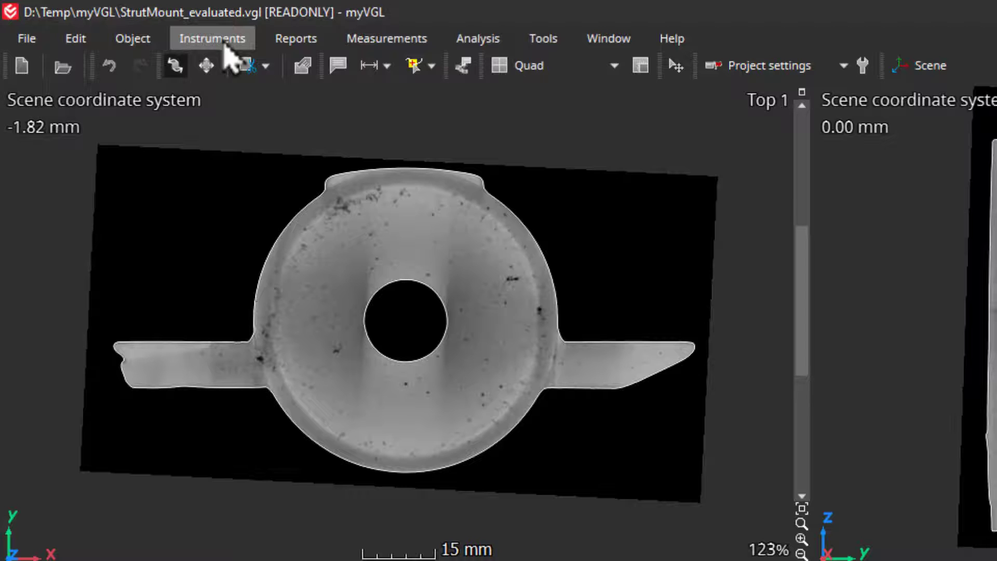
- Measure Distance 1 of 55.88 mm between the left and right flange edges in the Right slice
{"action": "left_click", "coordinate": [225, 45]}
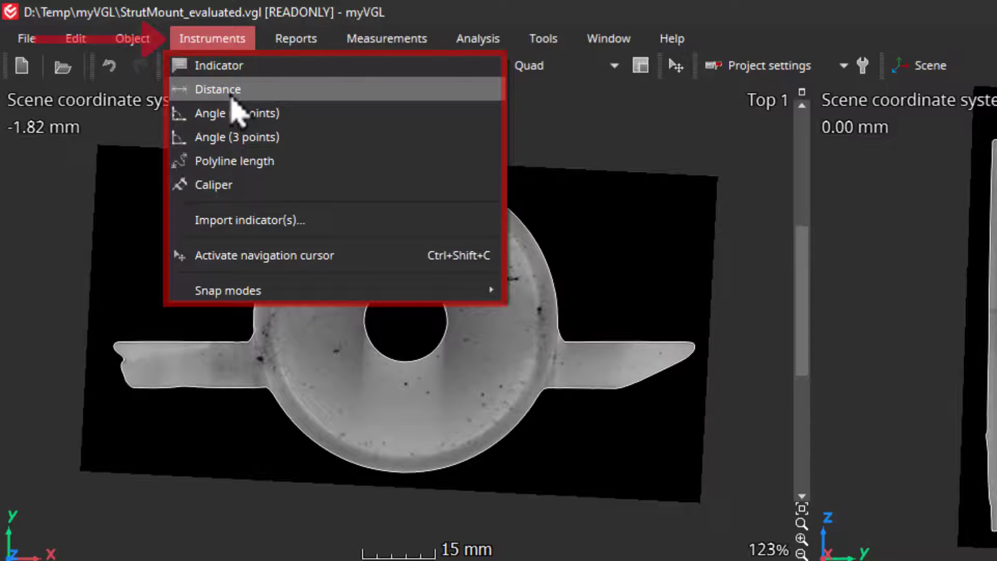
{"action": "left_click", "coordinate": [234, 90]}
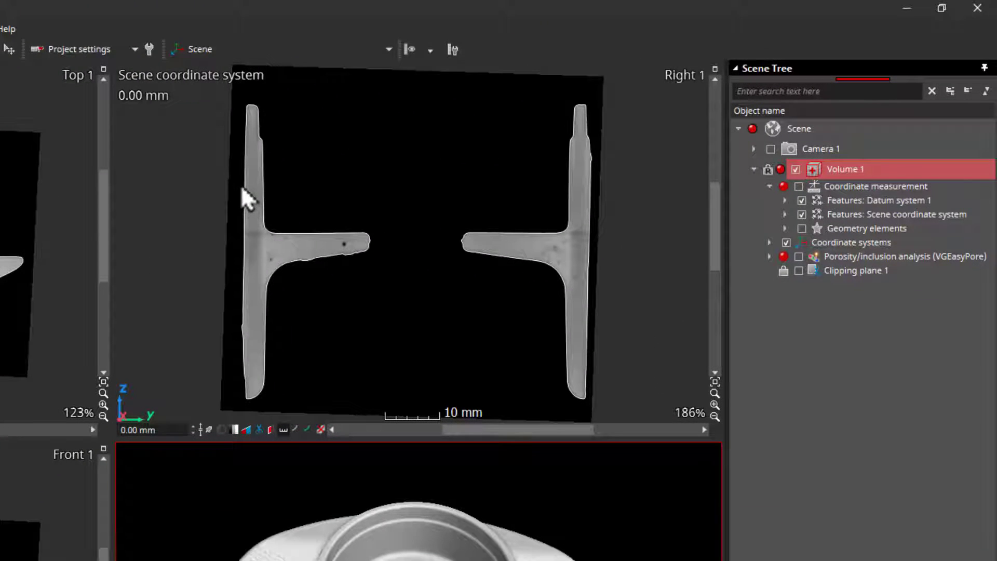
{"action": "left_click", "coordinate": [242, 183]}
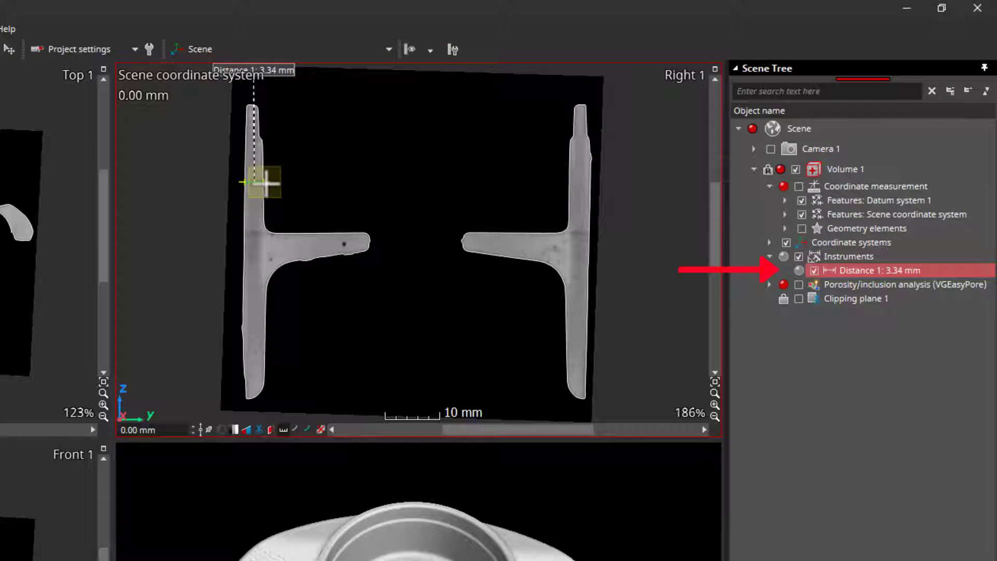
{"action": "left_click", "coordinate": [266, 183]}
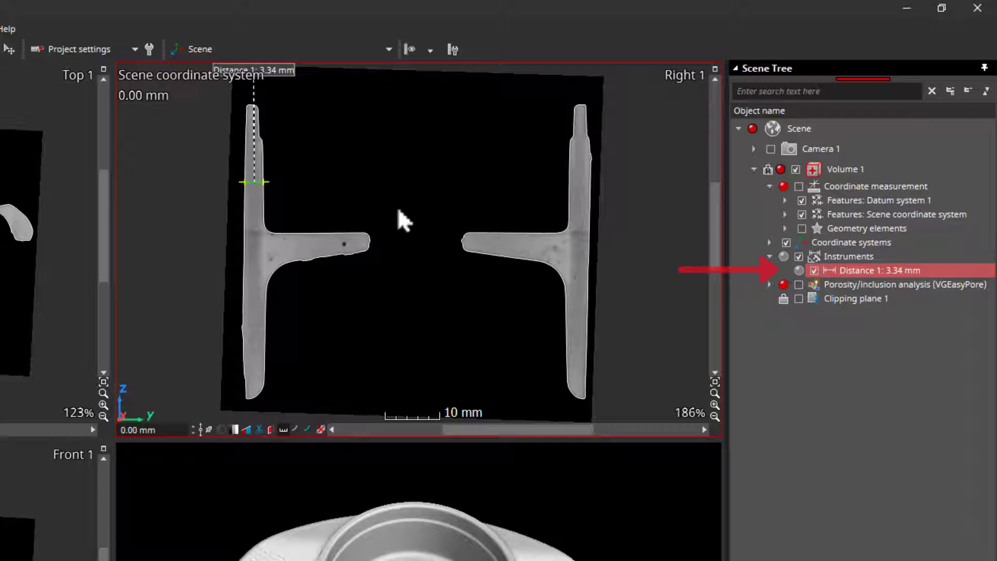
{"action": "left_click", "coordinate": [262, 210]}
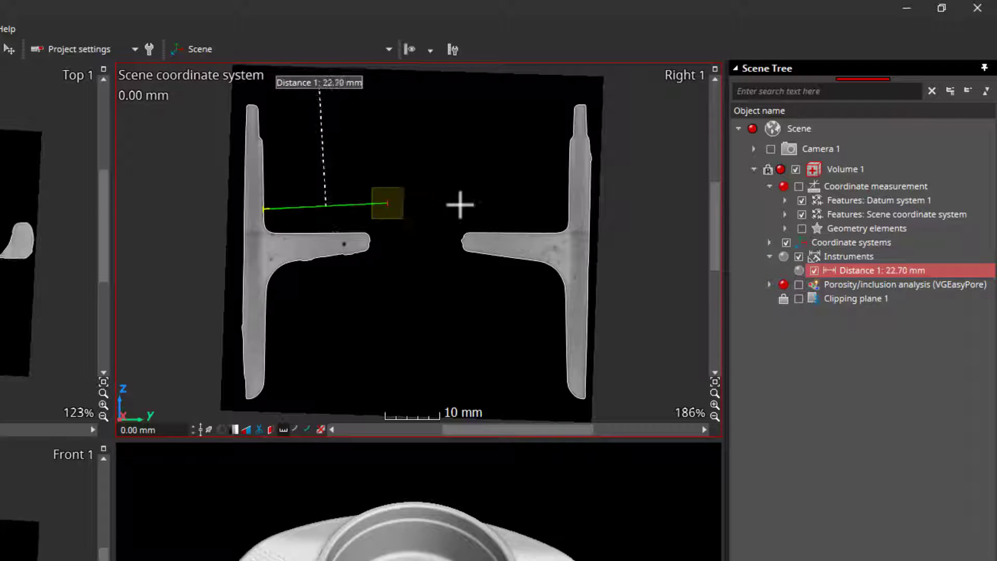
{"action": "left_click", "coordinate": [566, 209]}
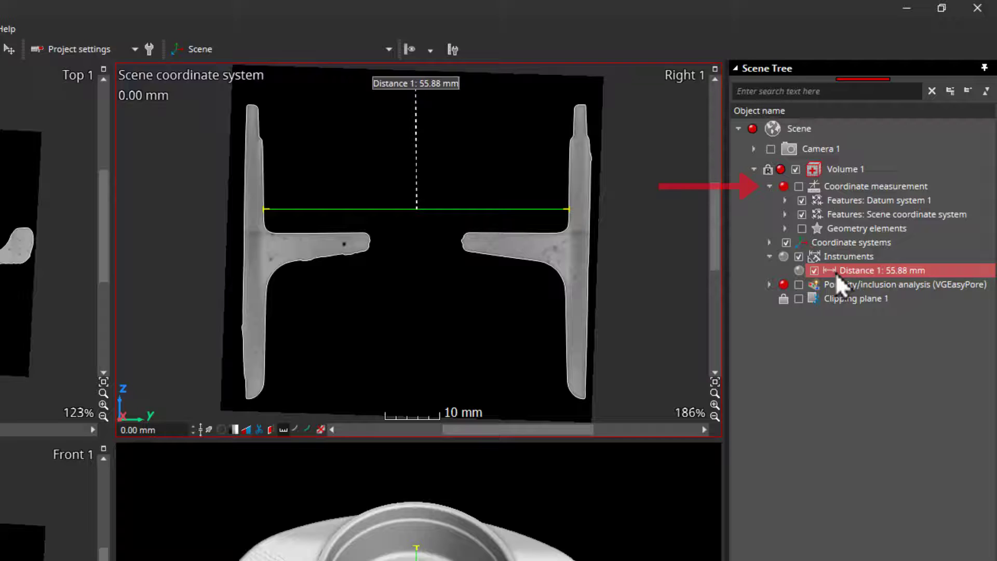
- Expand the Datum system 1 and Scene coordinate system feature groups and show Features 8–10
{"action": "left_click", "coordinate": [829, 191]}
{"action": "left_click", "coordinate": [785, 201]}
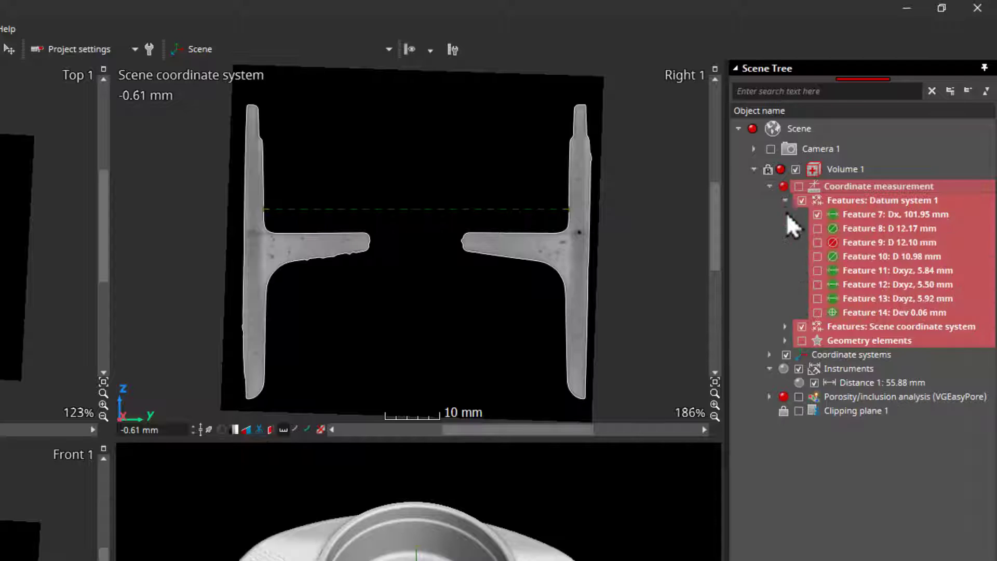
{"action": "left_click", "coordinate": [785, 327]}
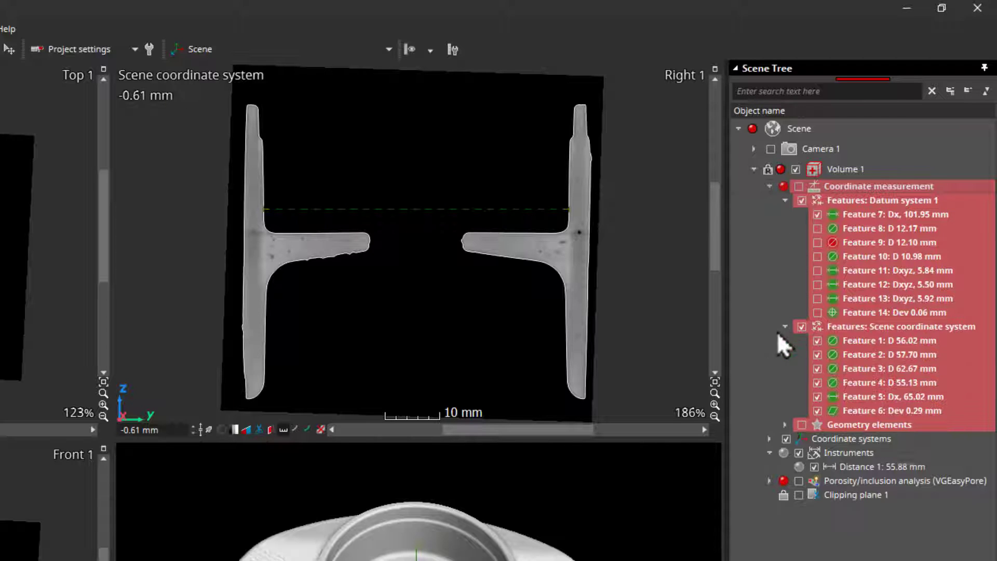
{"action": "left_click", "coordinate": [819, 171]}
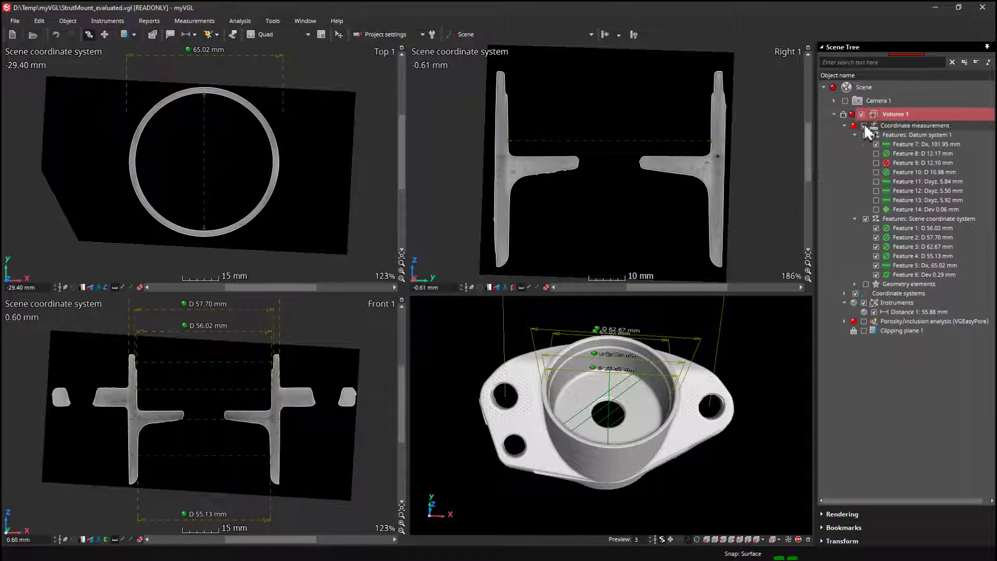
{"action": "left_click", "coordinate": [875, 153]}
{"action": "left_click", "coordinate": [876, 163]}
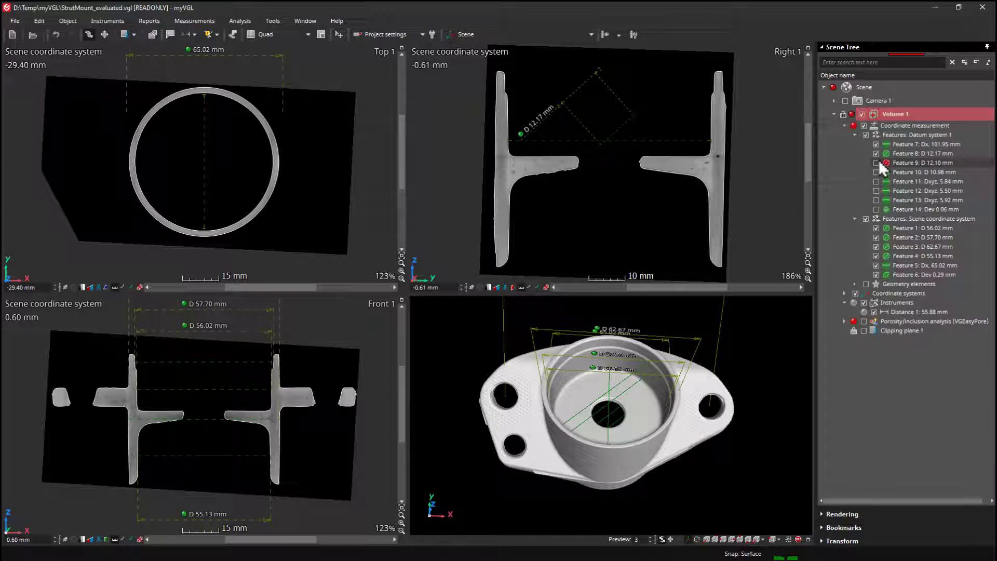
{"action": "left_click", "coordinate": [877, 172]}
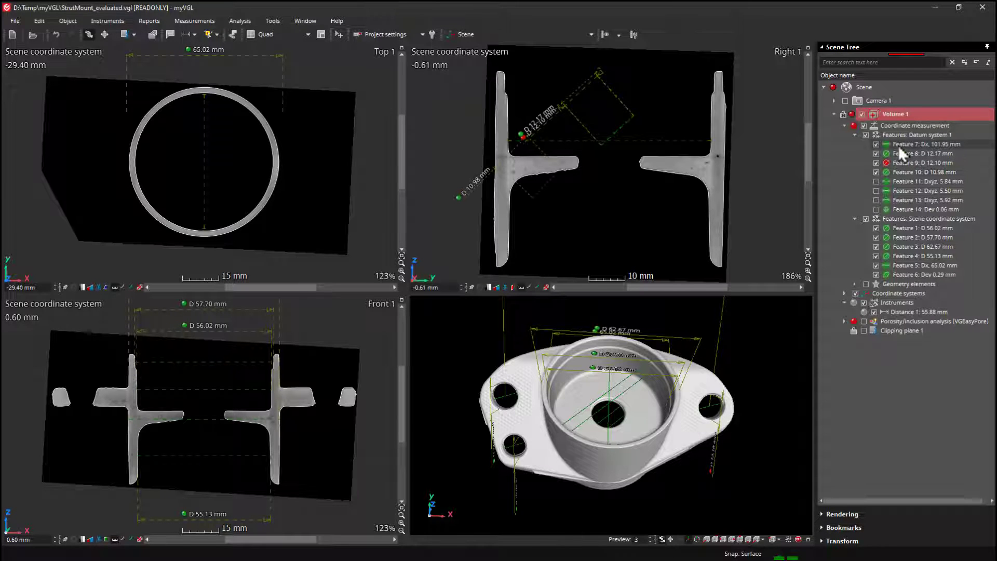
- Inspect Features 7, 9 and 10 in the slices, then show and inspect Features 11 and 13
{"action": "left_click", "coordinate": [898, 145]}
{"action": "left_click", "coordinate": [891, 163]}
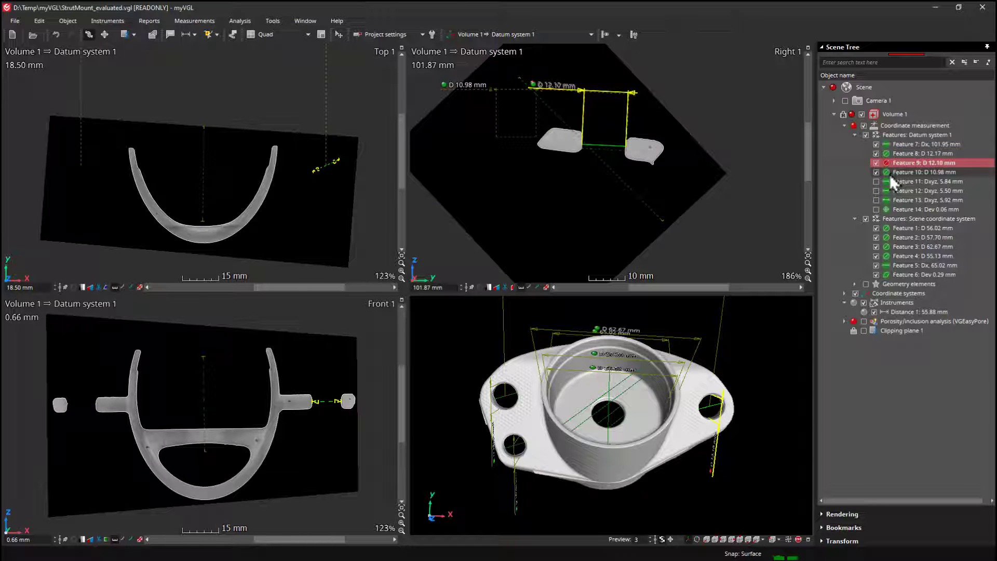
{"action": "left_click", "coordinate": [890, 173]}
{"action": "left_click", "coordinate": [876, 182]}
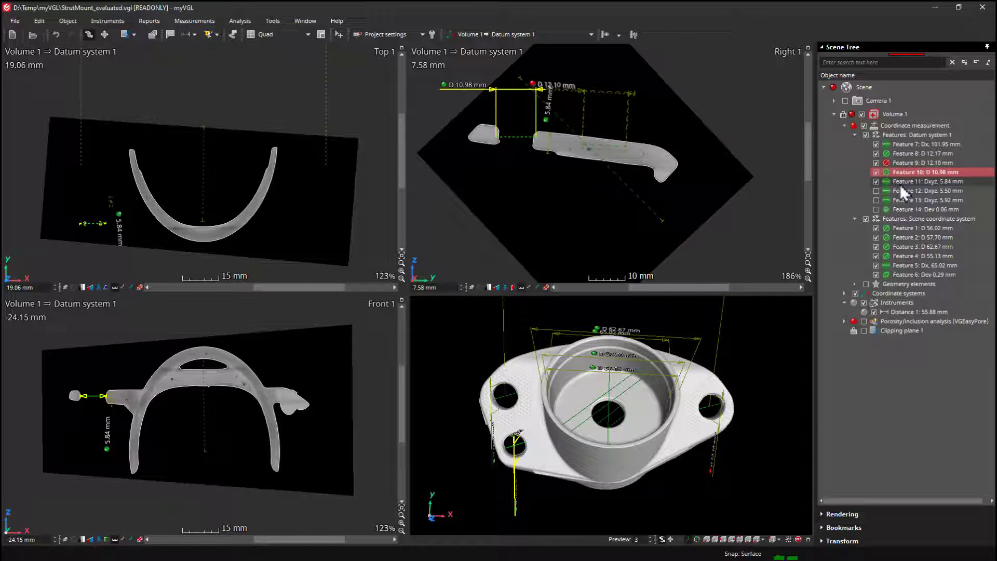
{"action": "left_click", "coordinate": [899, 183]}
{"action": "left_click", "coordinate": [877, 200]}
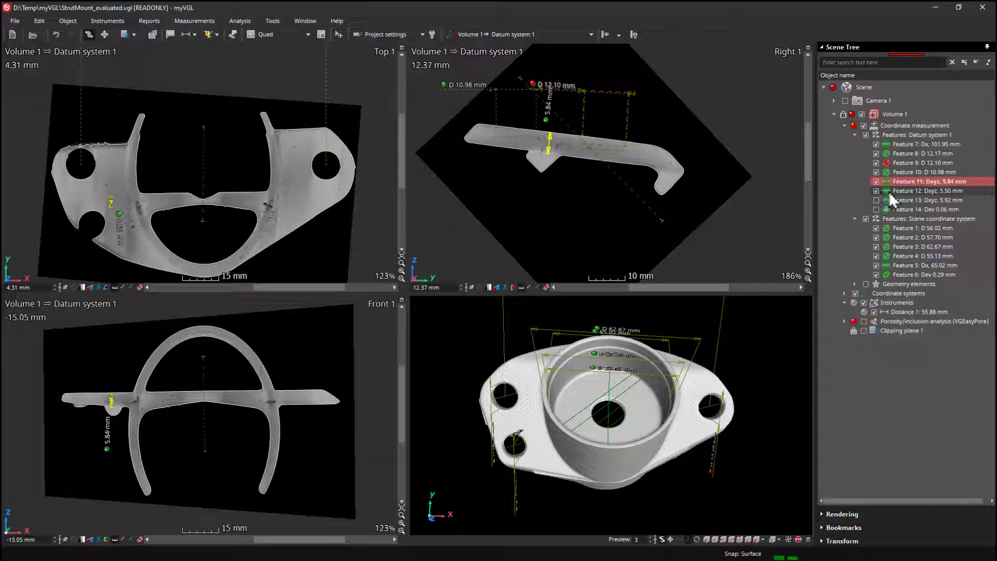
{"action": "left_click", "coordinate": [892, 200]}
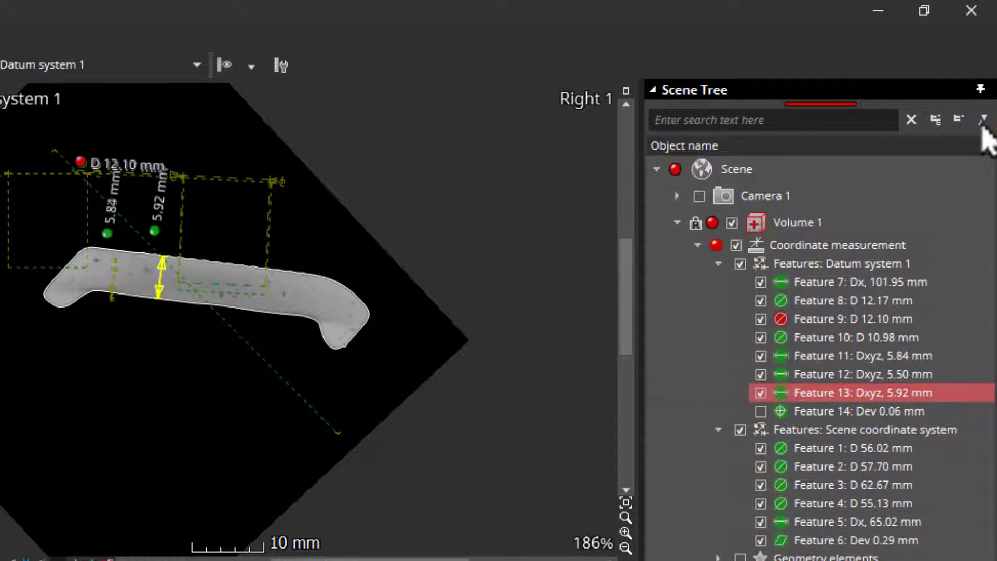
- Filter the scene tree to hide Valid, Undefined and No tolerance items, then select Feature 9
{"action": "left_click", "coordinate": [983, 120]}
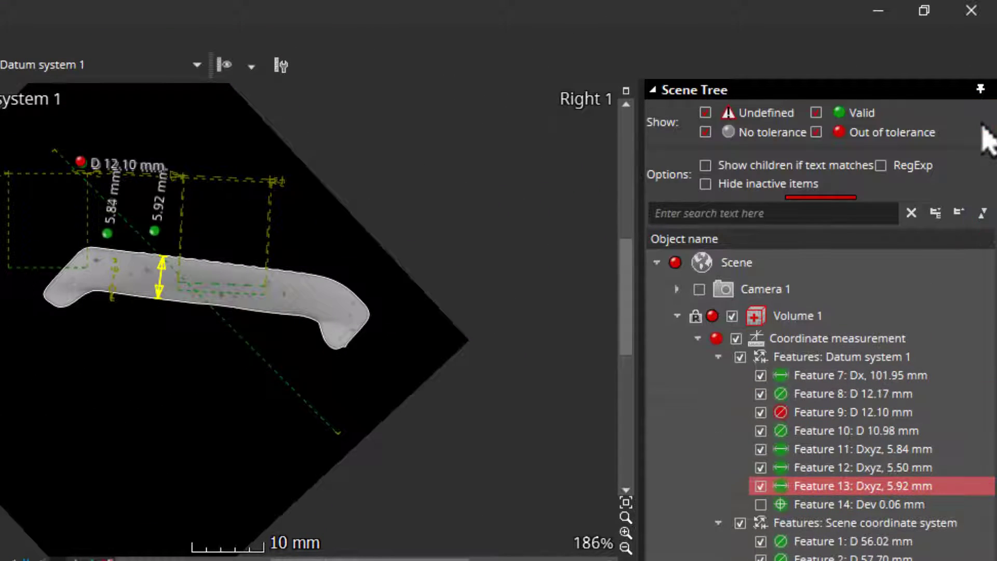
{"action": "left_click", "coordinate": [816, 112]}
{"action": "left_click", "coordinate": [705, 112]}
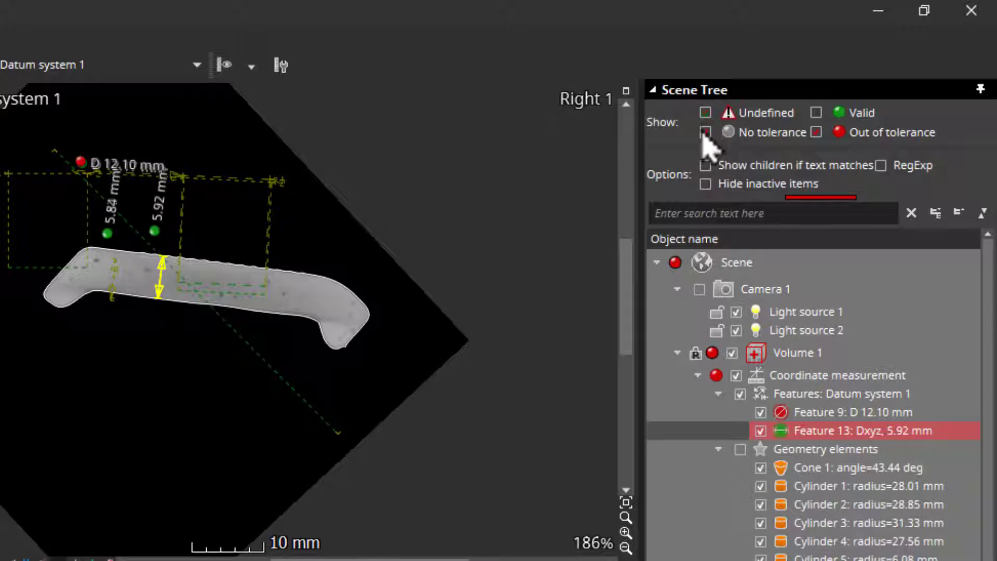
{"action": "left_click", "coordinate": [704, 131]}
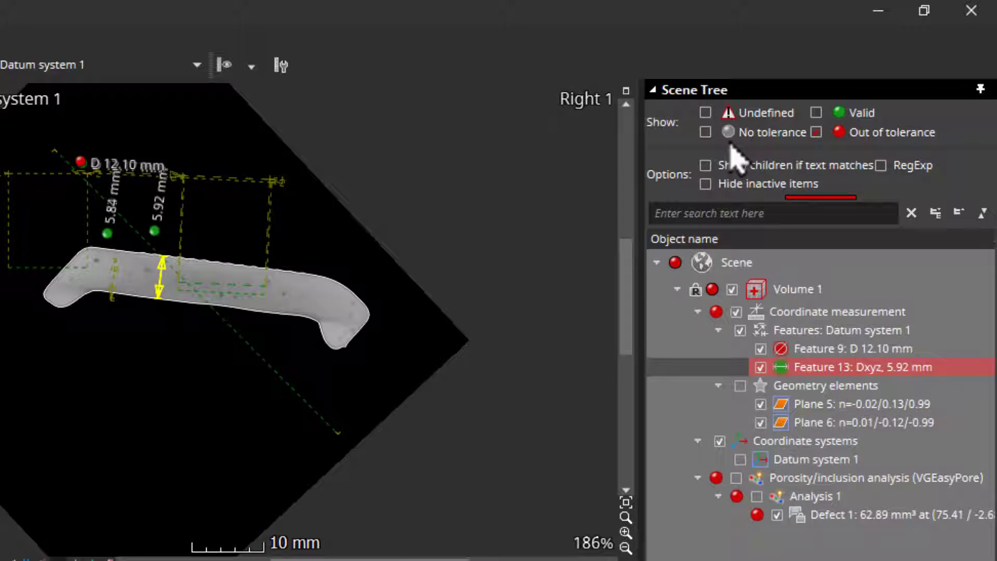
{"action": "left_click", "coordinate": [827, 349]}
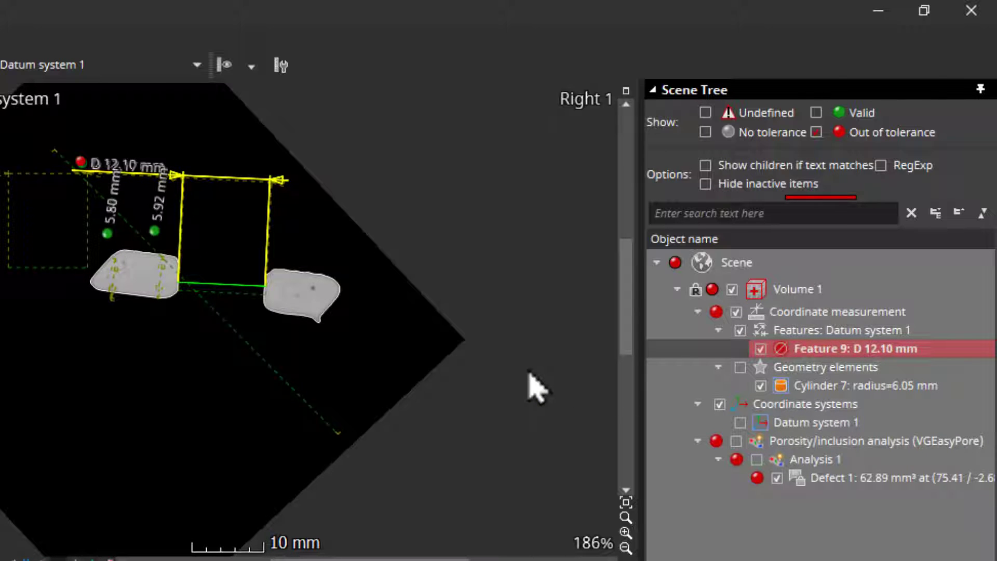
{"action": "left_click", "coordinate": [981, 214]}
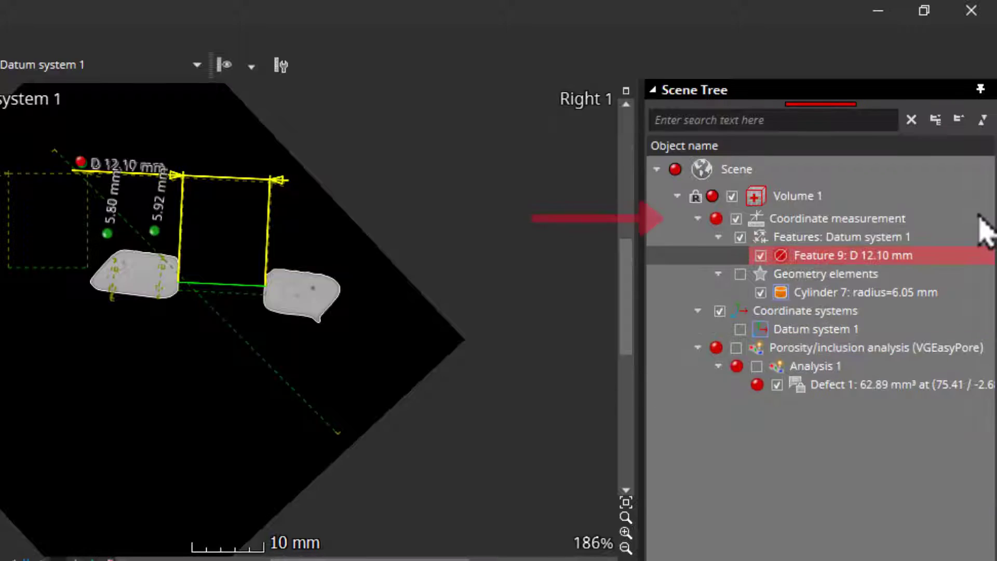
- Open CM Reporting for Coordinate measurement, move it aside and view the Geometry elements list
{"action": "double_click", "coordinate": [805, 218]}
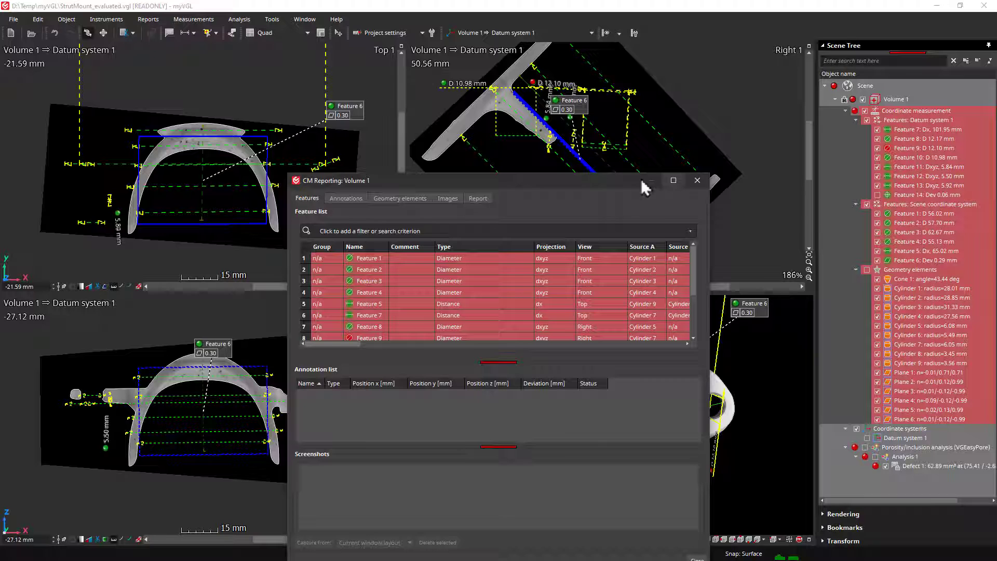
{"action": "left_click_drag", "start_coordinate": [642, 182], "coordinate": [667, 96]}
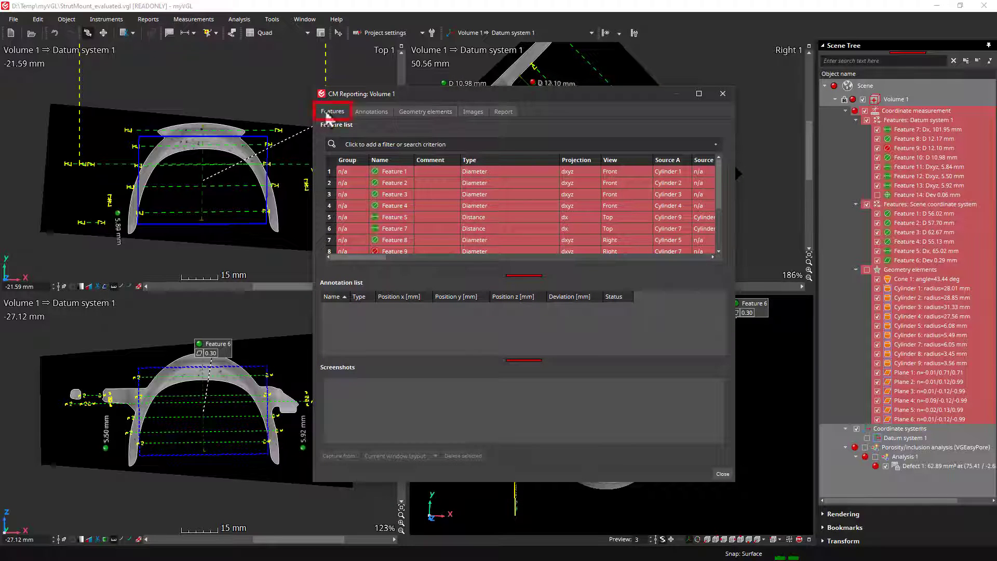
{"action": "left_click", "coordinate": [421, 114]}
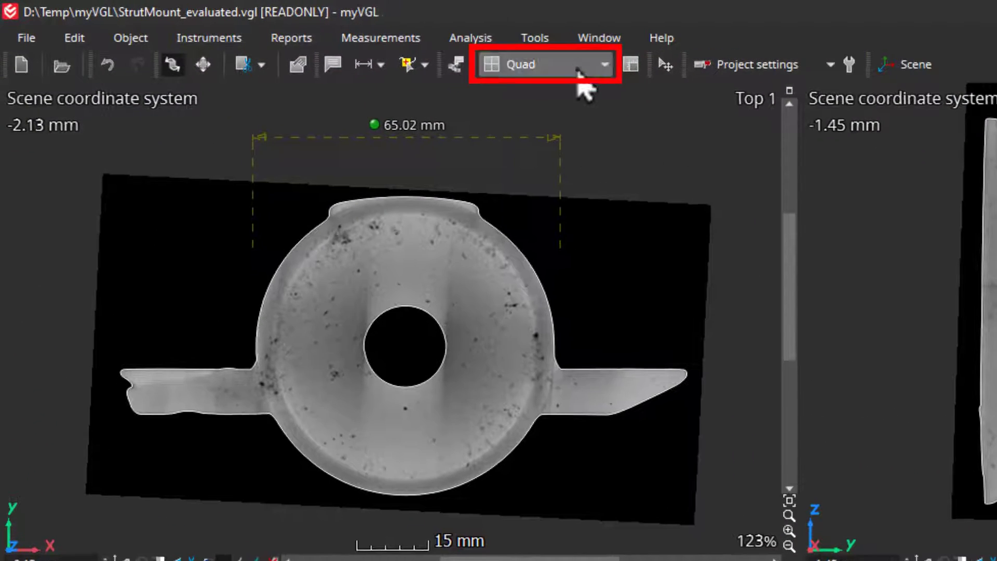
- Switch to the Slices left layout, then briefly maximize and restore the Top and Right slices
{"action": "left_click", "coordinate": [293, 33]}
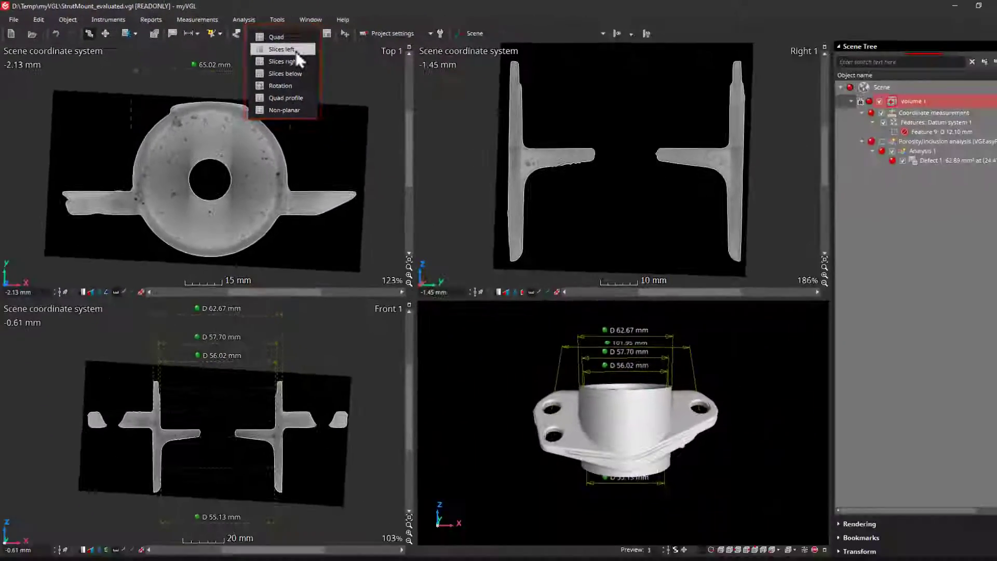
{"action": "left_click", "coordinate": [542, 95]}
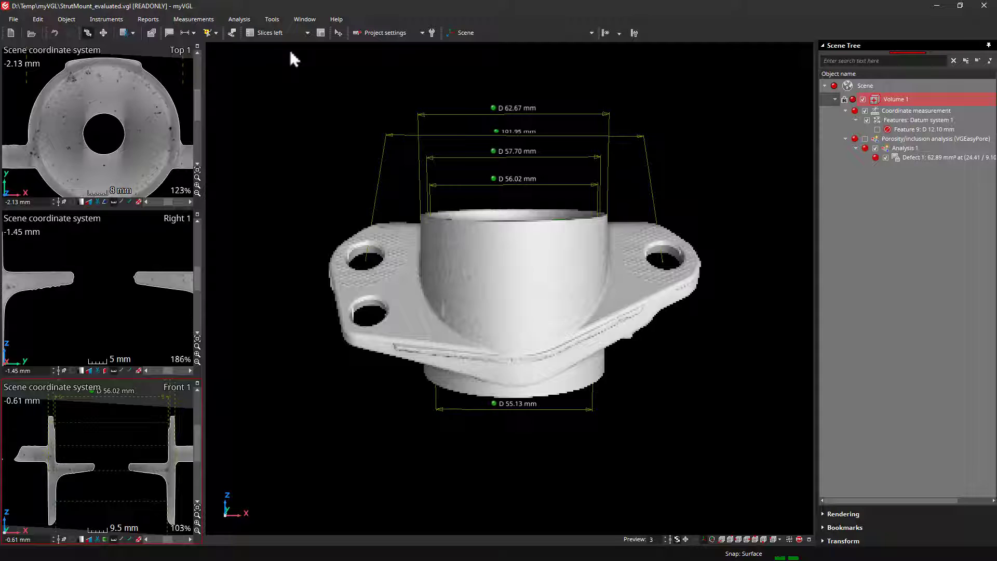
{"action": "left_click", "coordinate": [197, 47]}
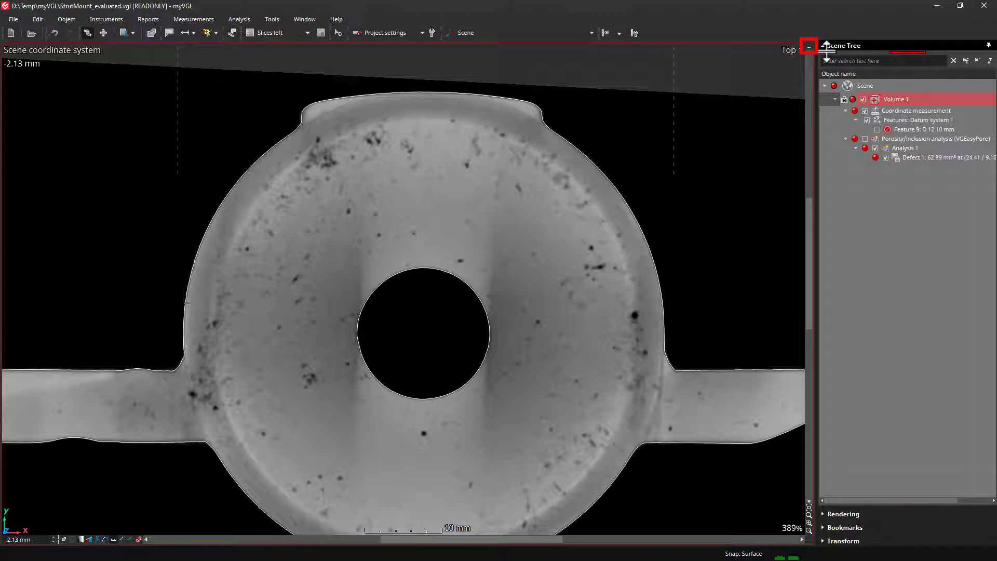
{"action": "left_click", "coordinate": [809, 47]}
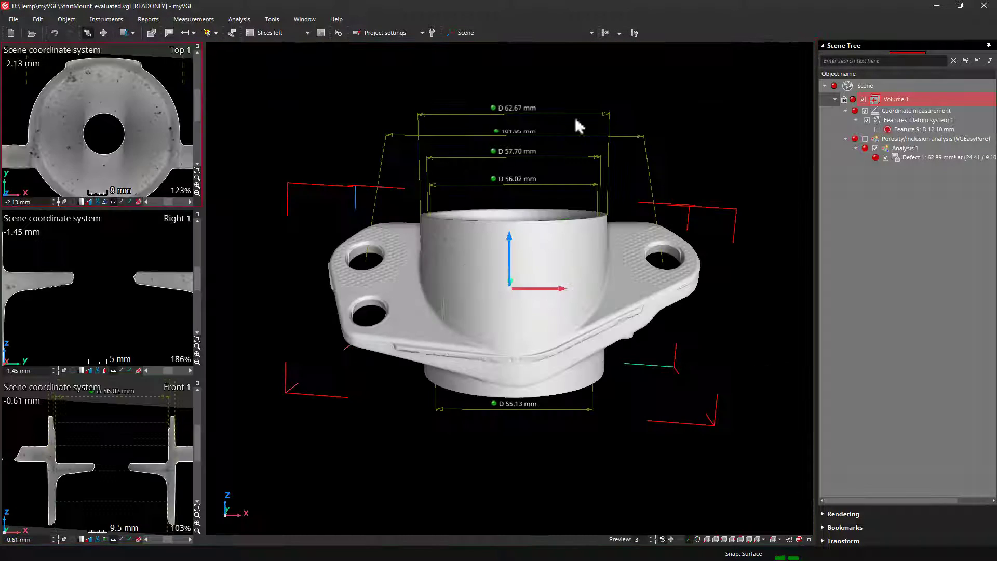
{"action": "left_click", "coordinate": [198, 214]}
{"action": "left_click", "coordinate": [809, 47]}
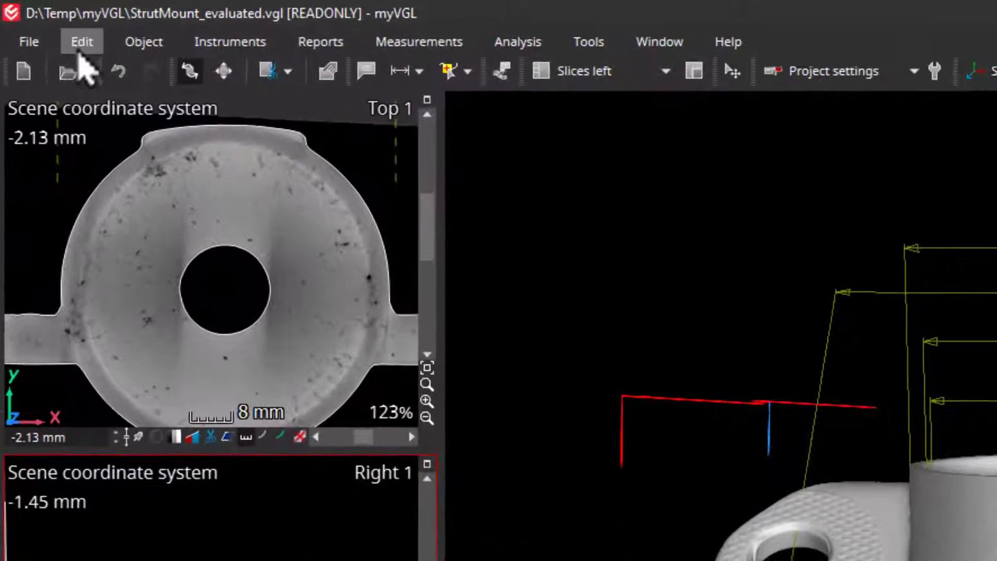
- Switch the view layout to Quad after briefly checking the Save image(s) dialog
{"action": "left_click", "coordinate": [18, 20]}
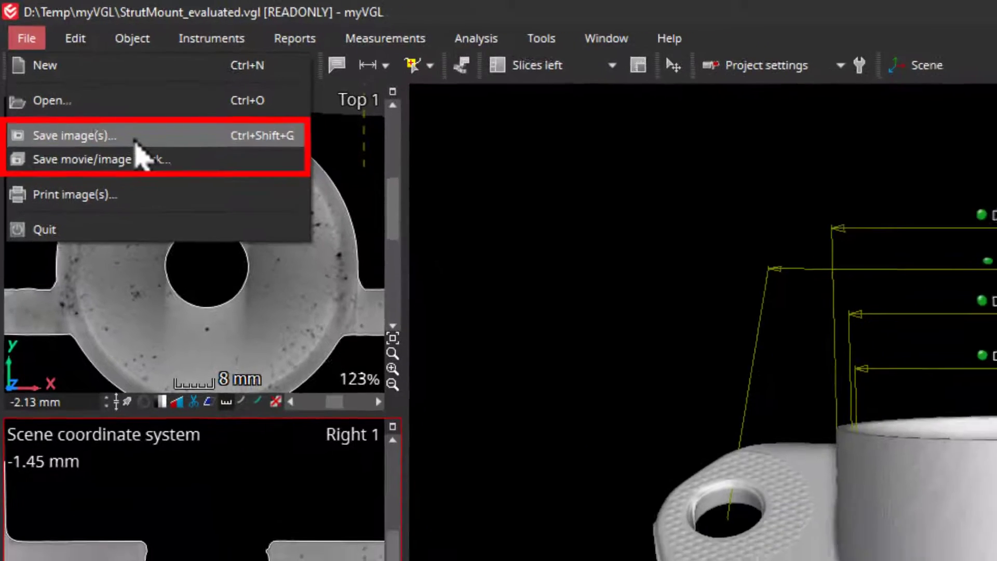
{"action": "left_click", "coordinate": [139, 150]}
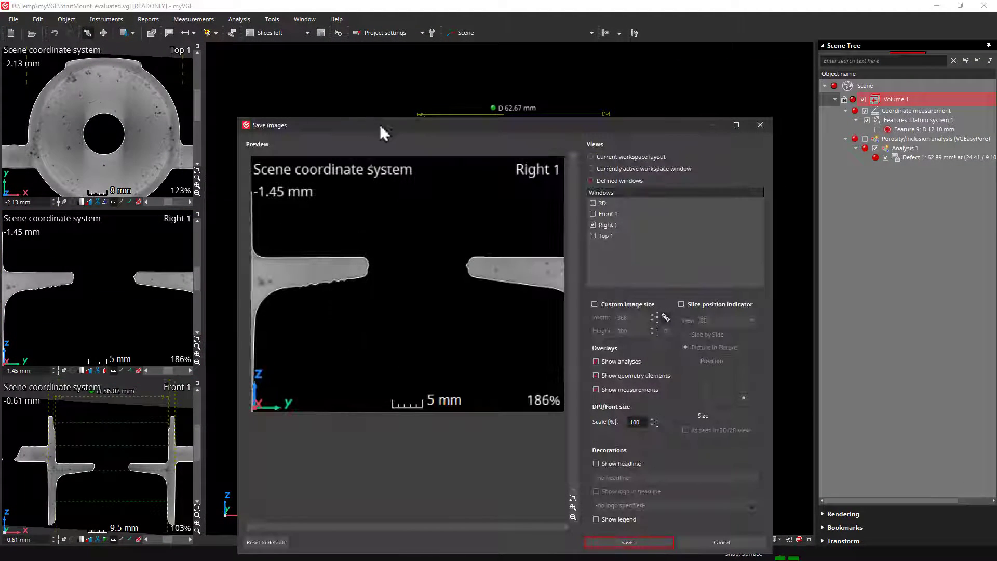
{"action": "left_click", "coordinate": [761, 125]}
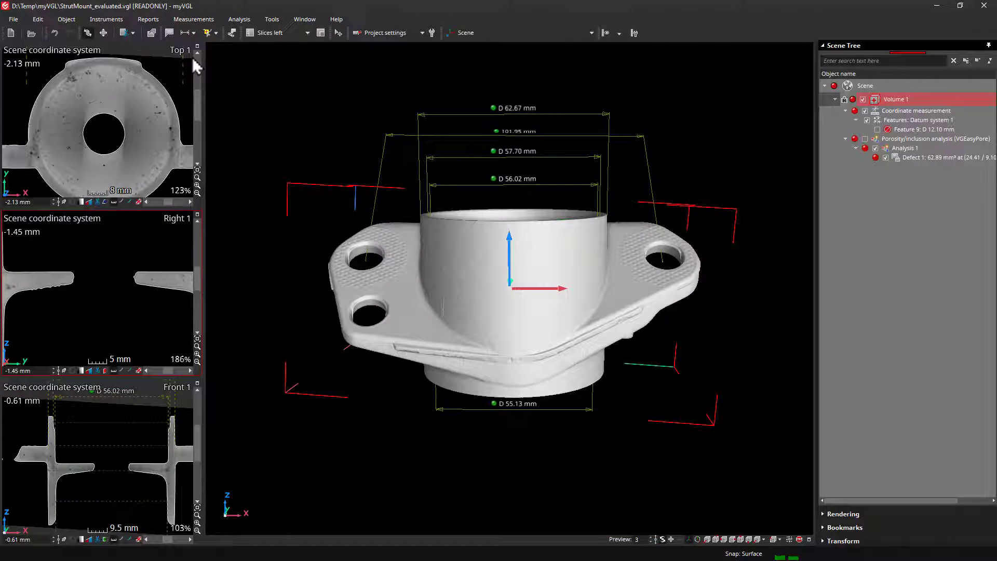
{"action": "left_click", "coordinate": [268, 33]}
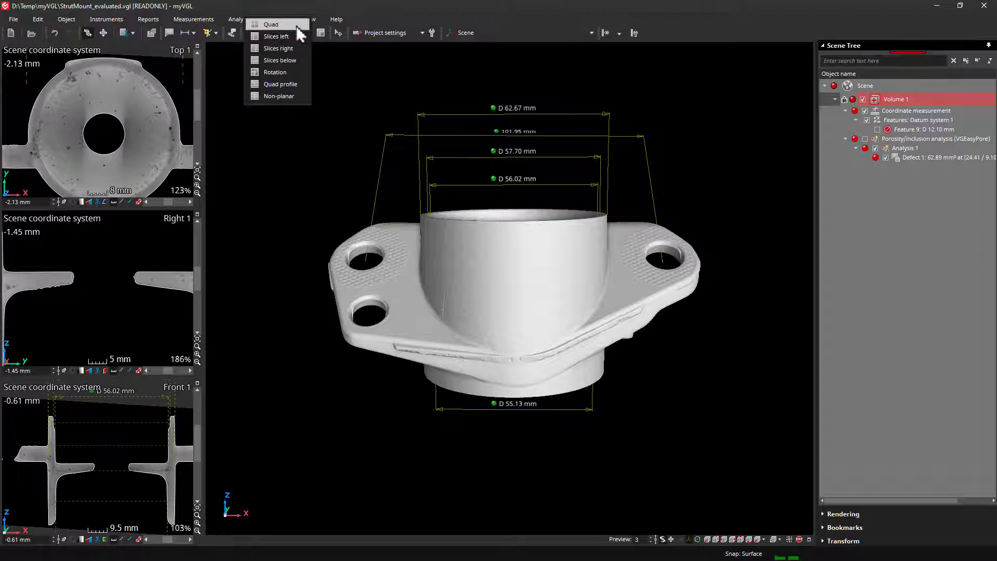
{"action": "left_click", "coordinate": [299, 26]}
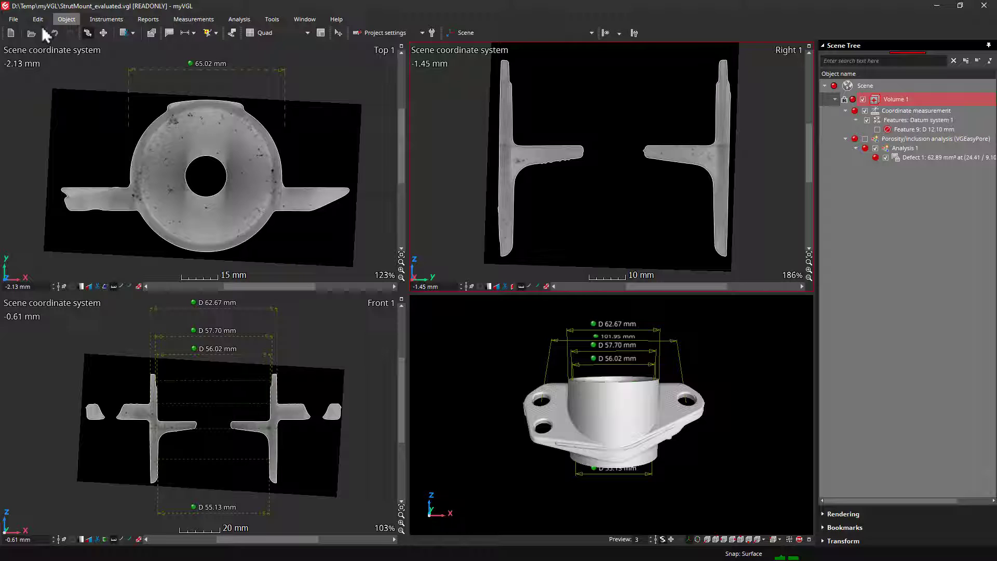
- In Save image(s), tick the 3D, Front 1 and Top 1 views, then close the dialog
{"action": "left_click", "coordinate": [14, 20]}
{"action": "left_click", "coordinate": [33, 69]}
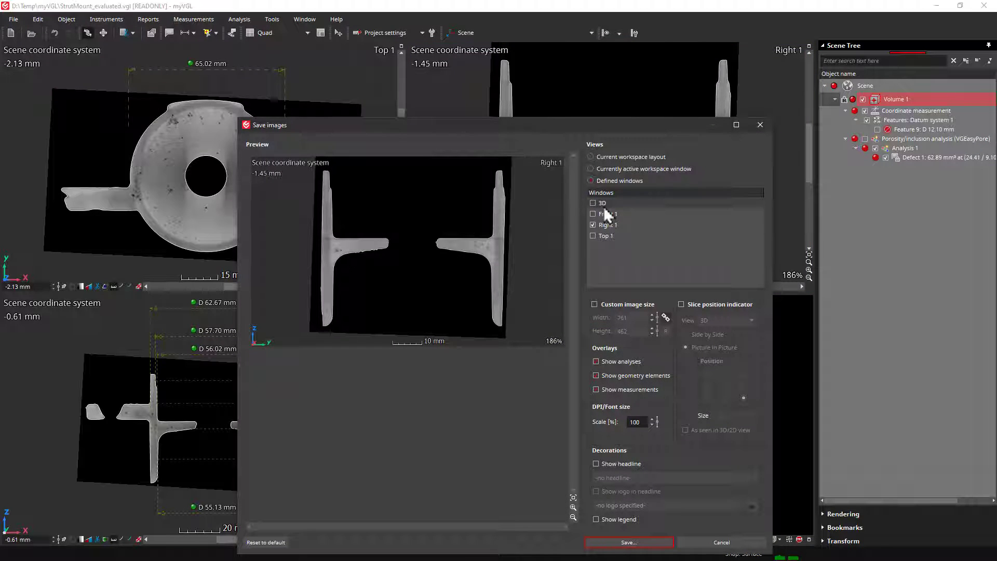
{"action": "left_click", "coordinate": [593, 202]}
{"action": "left_click", "coordinate": [593, 214]}
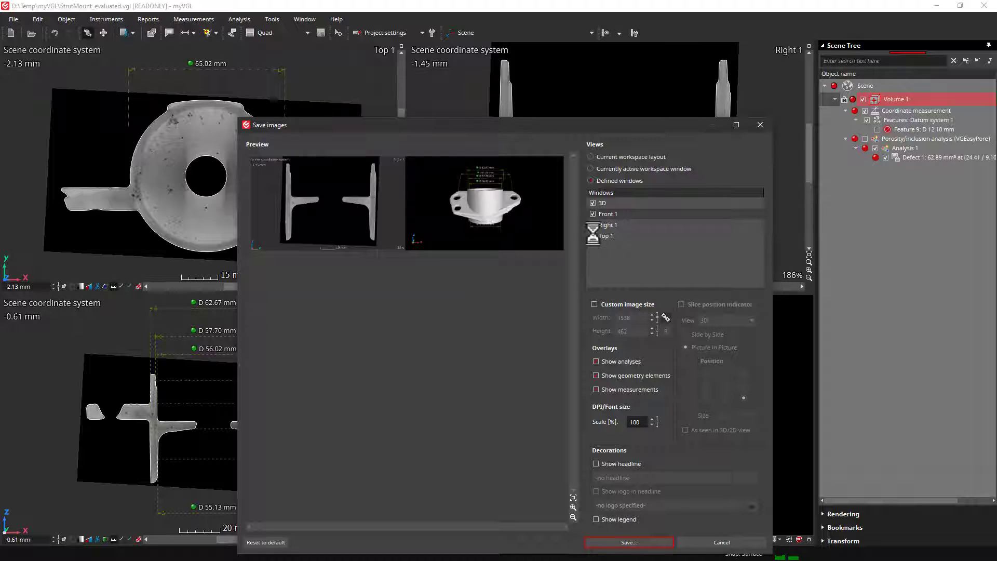
{"action": "left_click", "coordinate": [593, 235]}
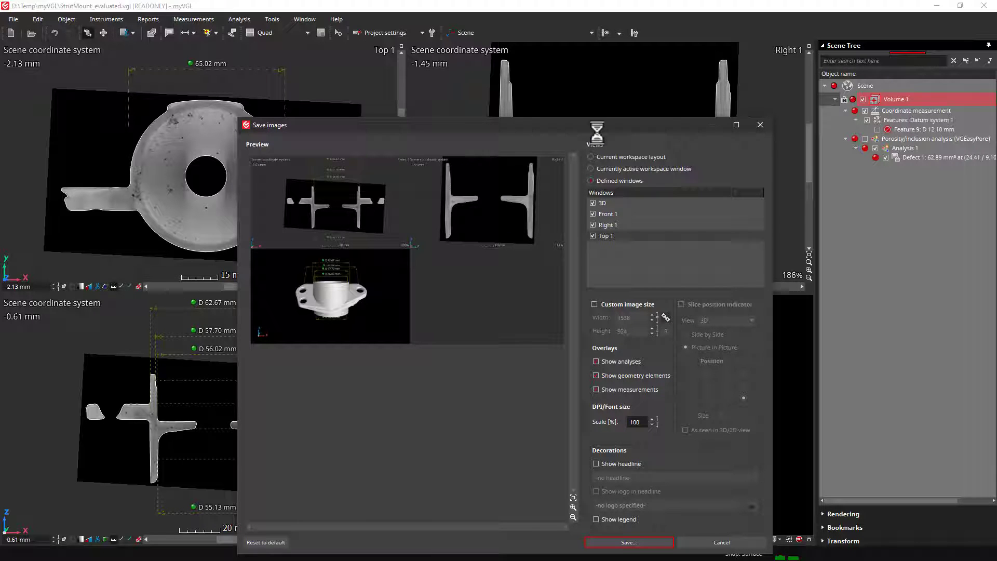
{"action": "left_click_drag", "start_coordinate": [598, 132], "coordinate": [603, 77]}
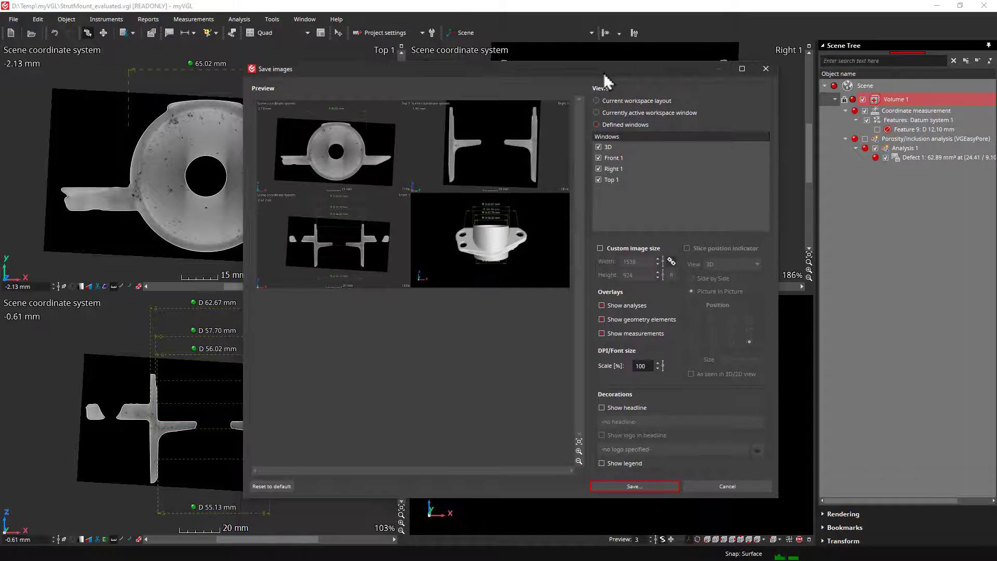
{"action": "left_click", "coordinate": [770, 68]}
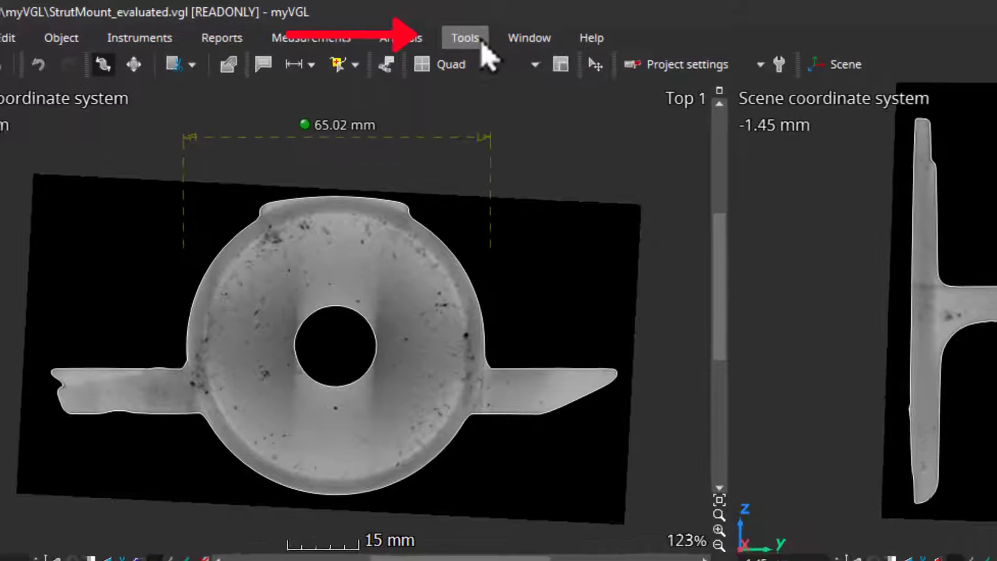
- From Tools > Reporting, create Report 2 with all report contents ticked
{"action": "left_click", "coordinate": [482, 43]}
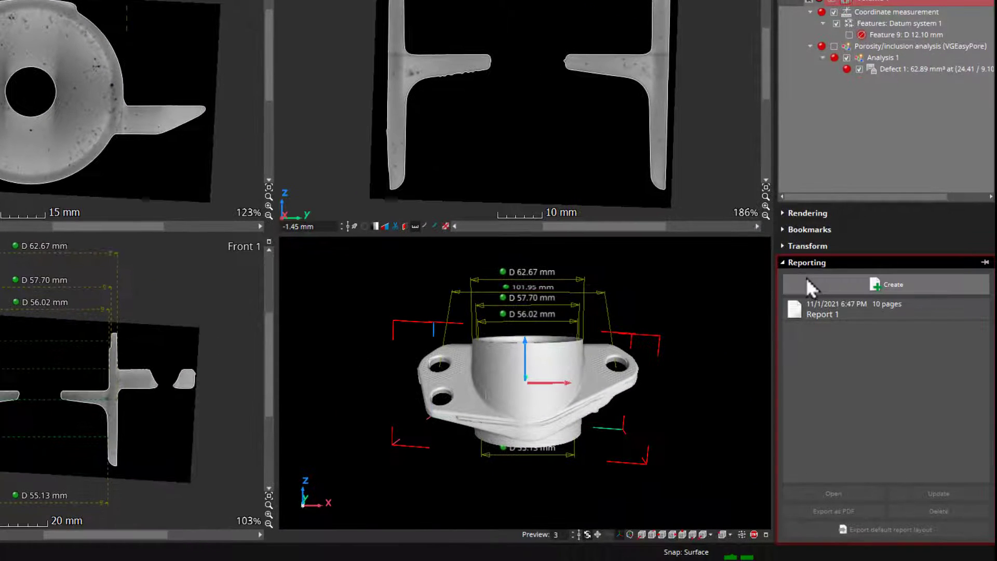
{"action": "left_click", "coordinate": [934, 363]}
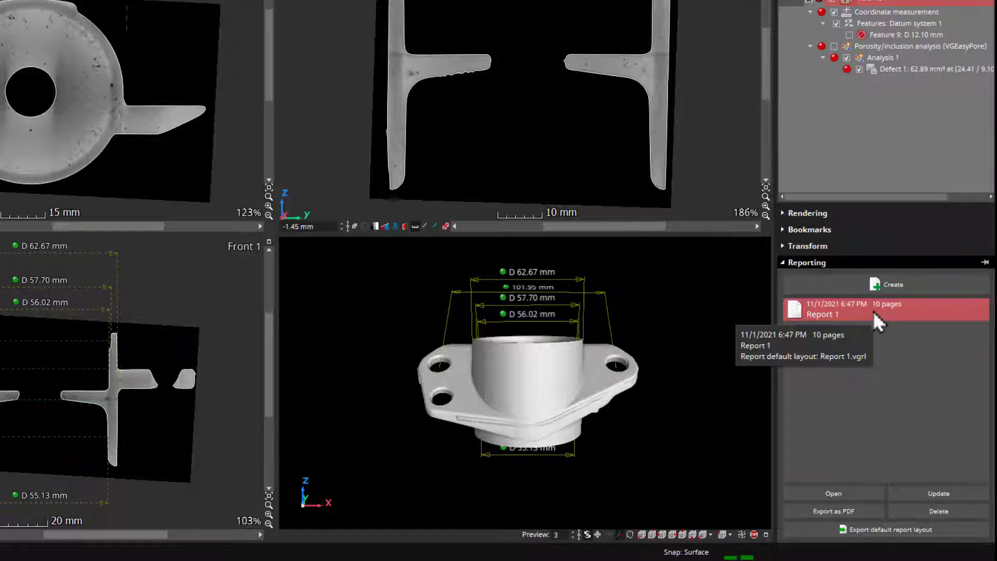
{"action": "left_click", "coordinate": [906, 285]}
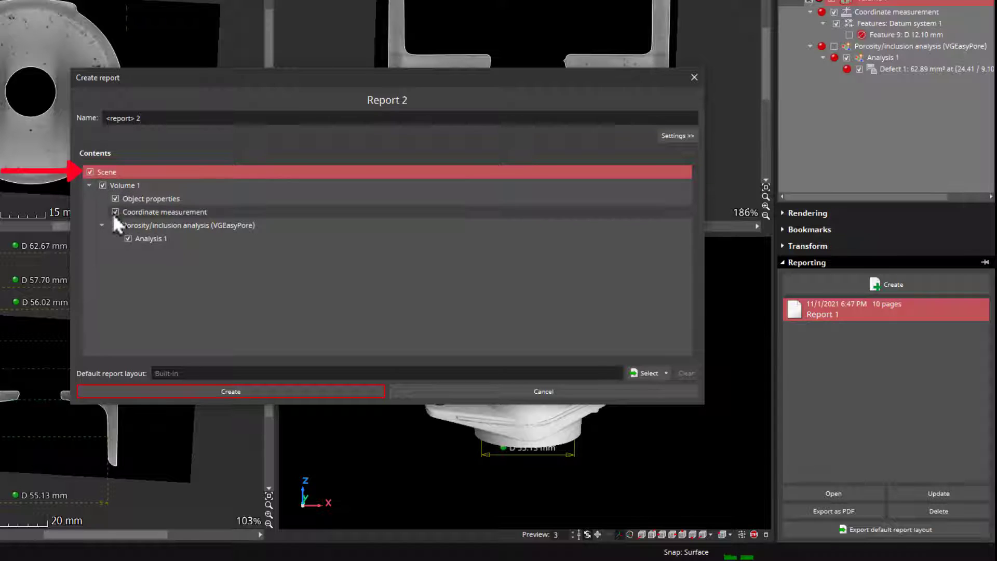
{"action": "left_click", "coordinate": [235, 391]}
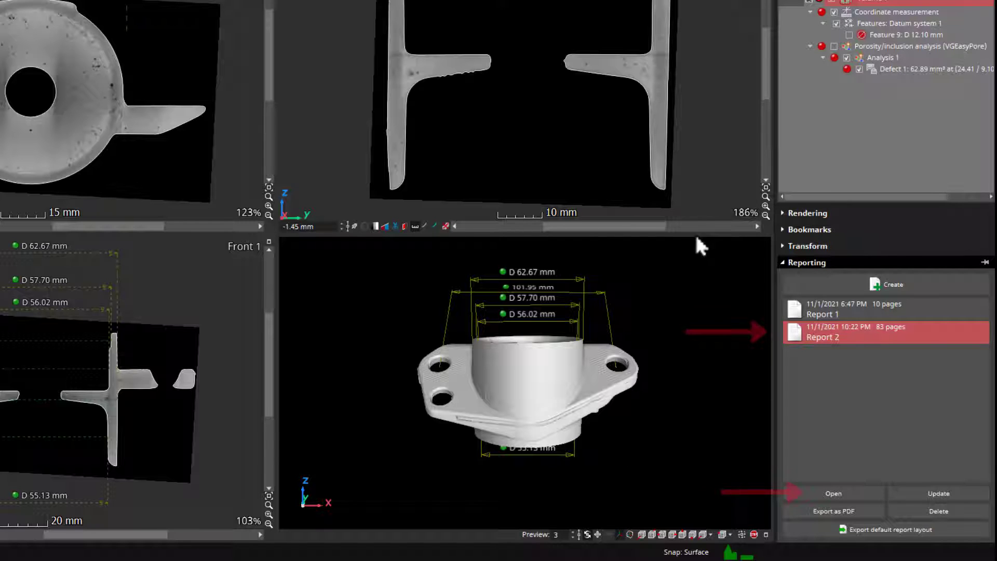
- Open Report 2 full-screen in Edit mode and delete its File list and Manufacturer info sections
{"action": "left_click", "coordinate": [821, 491]}
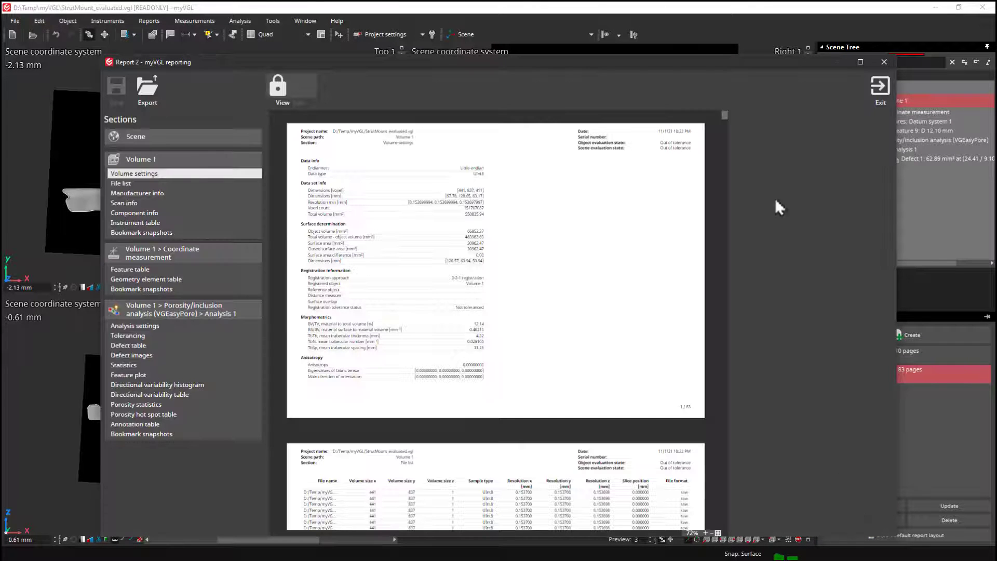
{"action": "left_click", "coordinate": [860, 62]}
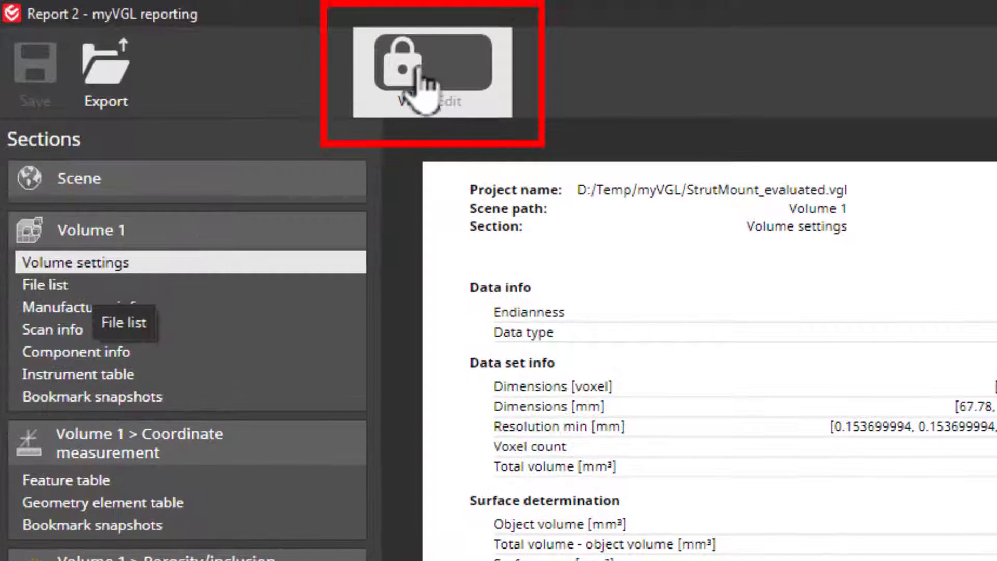
{"action": "left_click", "coordinate": [441, 78]}
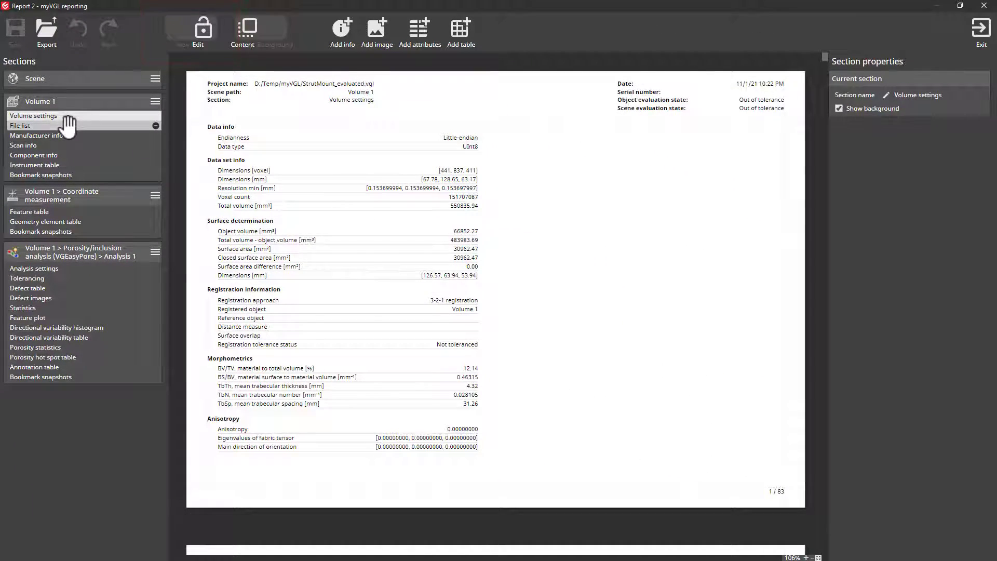
{"action": "left_click", "coordinate": [67, 126]}
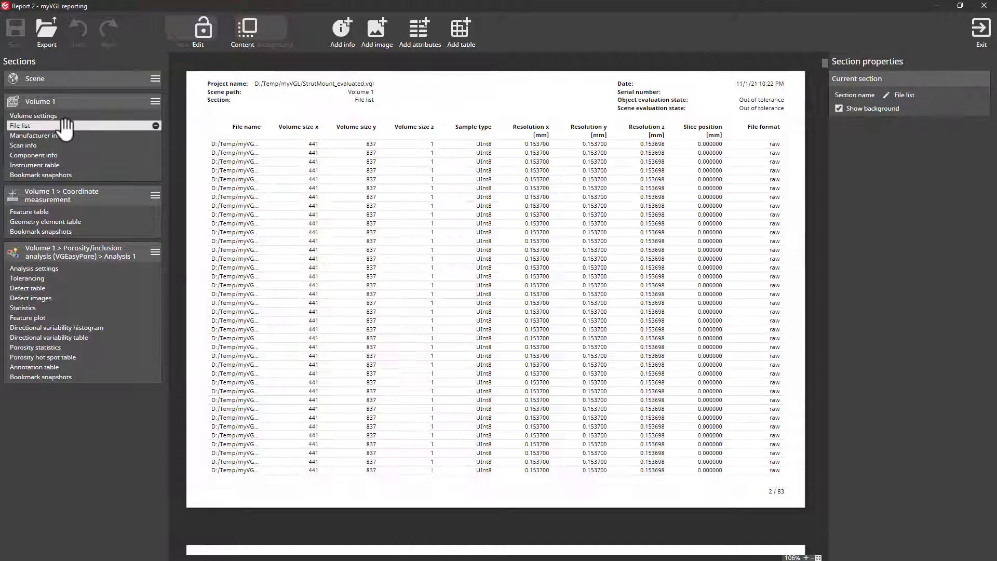
{"action": "left_click", "coordinate": [155, 126]}
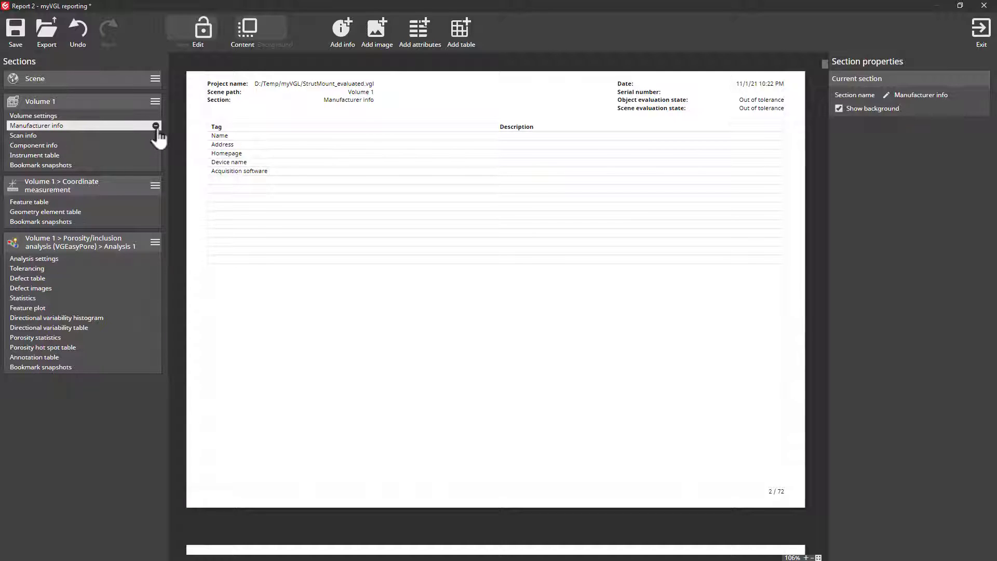
{"action": "left_click", "coordinate": [156, 126]}
- Hide and restore the feature table's Group and Type columns, then exit the report editor
{"action": "left_click", "coordinate": [31, 191]}
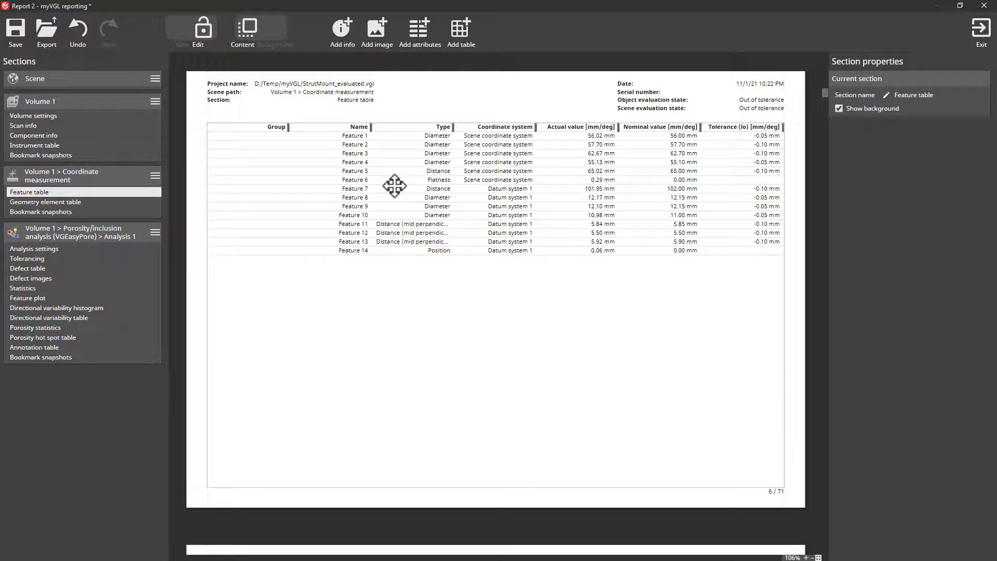
{"action": "left_click", "coordinate": [522, 148]}
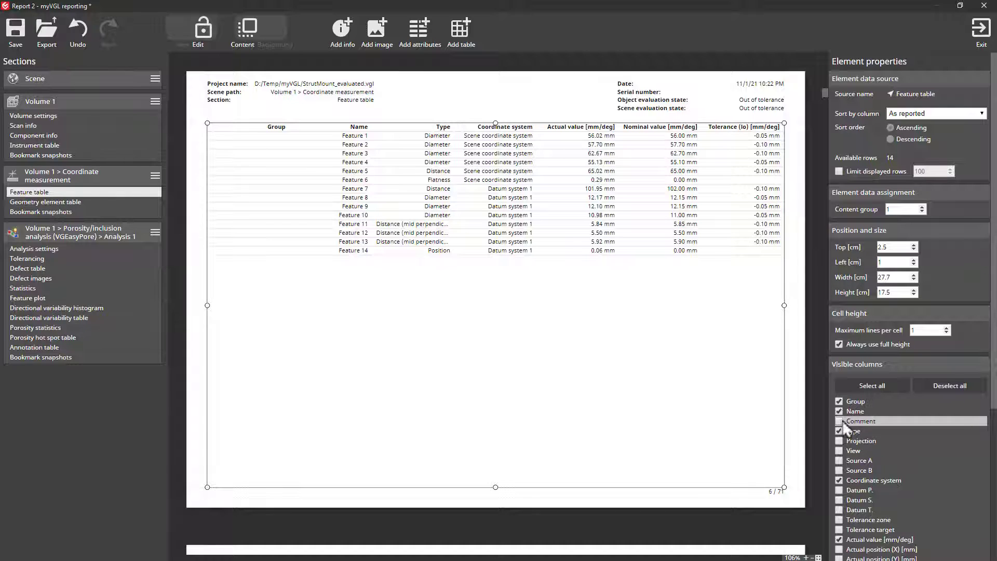
{"action": "left_click", "coordinate": [838, 403]}
{"action": "left_click", "coordinate": [838, 402]}
{"action": "left_click", "coordinate": [839, 431]}
{"action": "left_click", "coordinate": [838, 431]}
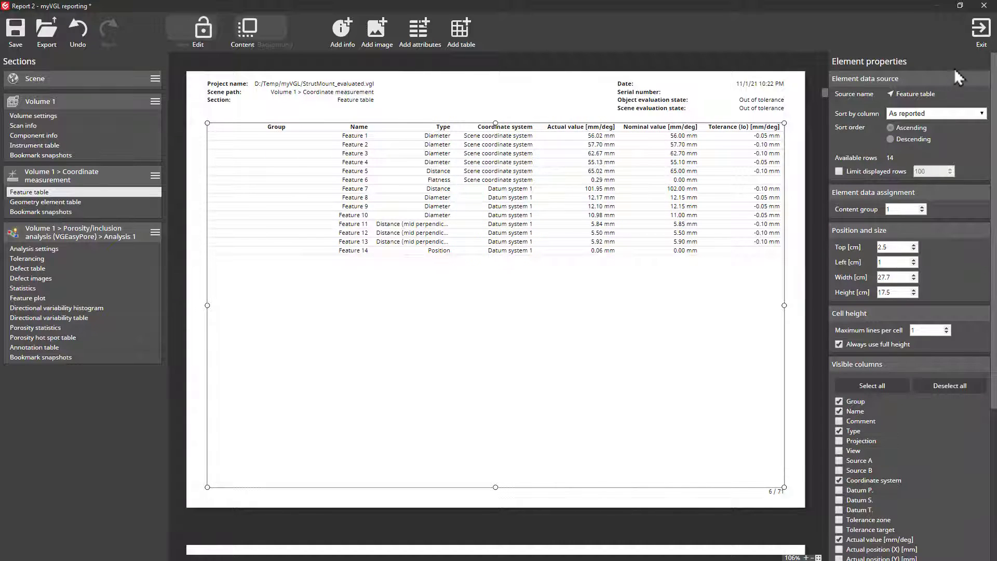
{"action": "left_click", "coordinate": [980, 30]}
- Open Report 1 from the Reporting panel for viewing
{"action": "left_click", "coordinate": [875, 504]}
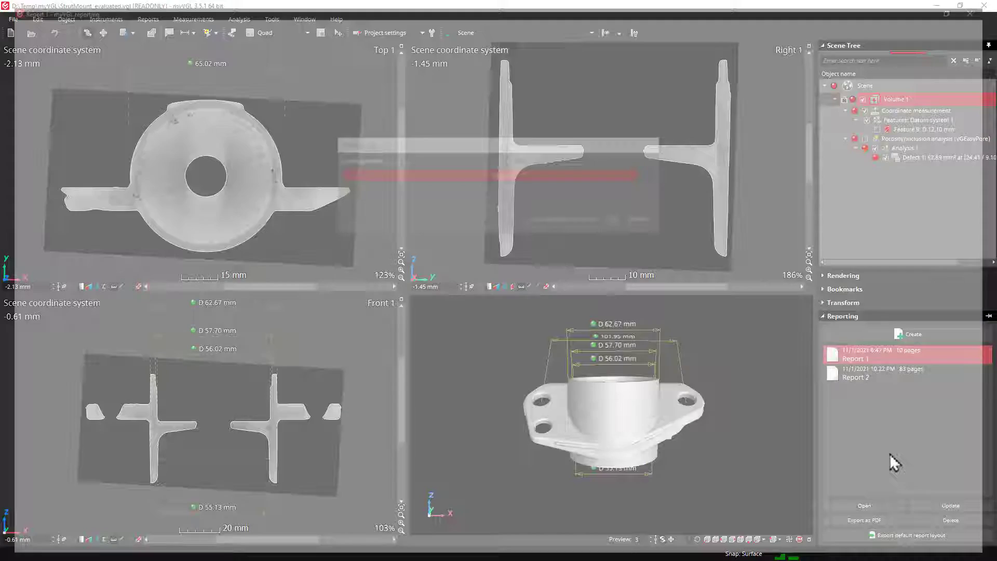